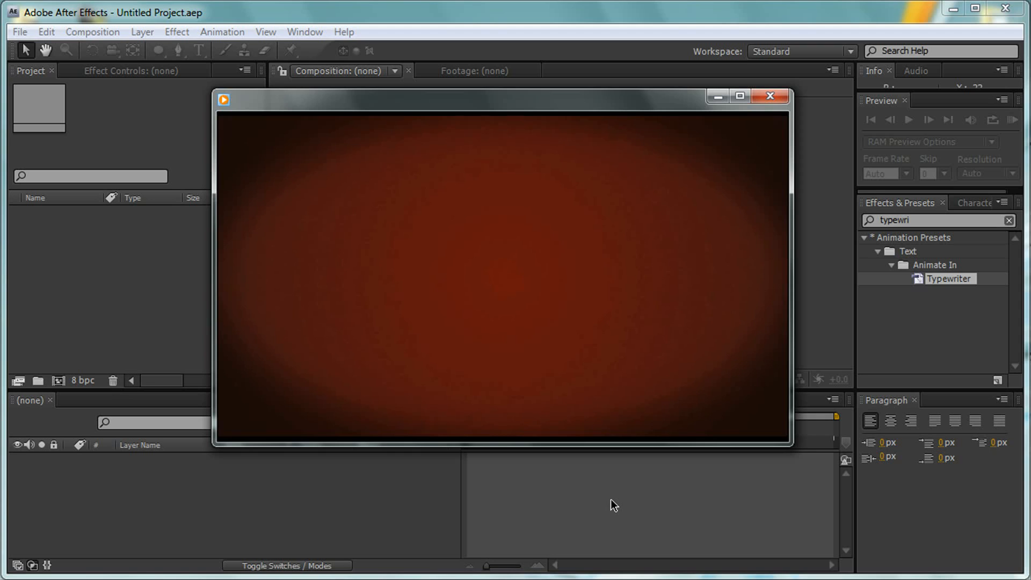
# - Play the finished Simple Intro video as a reference, pause it and minimize the player
pyautogui.moveTo(511, 421)
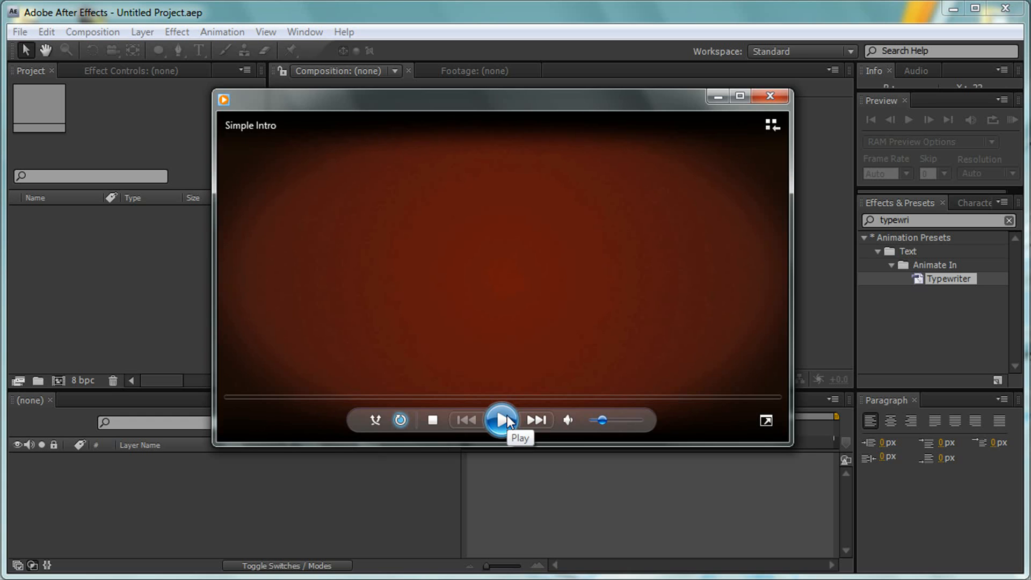
pyautogui.click(505, 419)
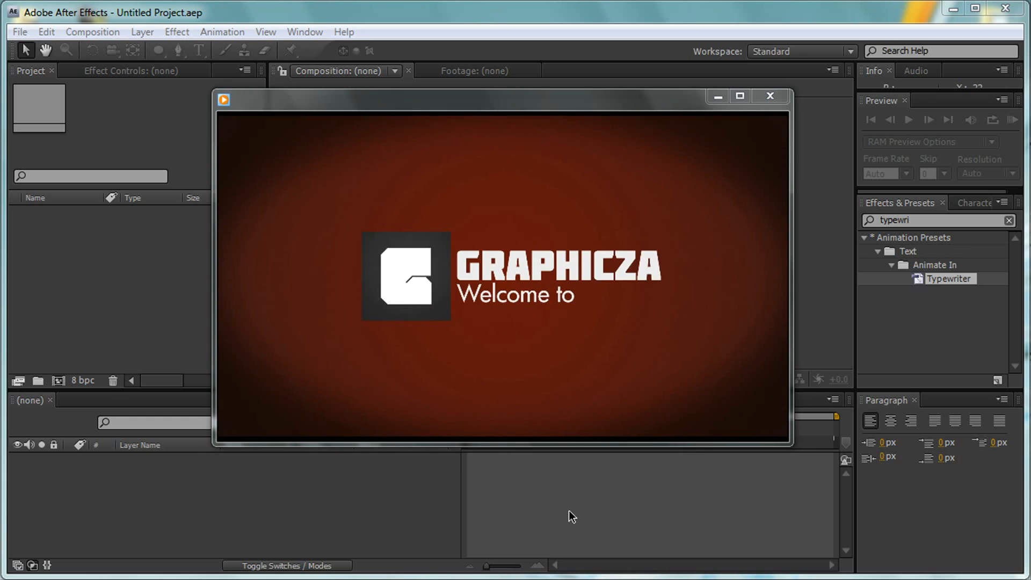
pyautogui.moveTo(690, 226)
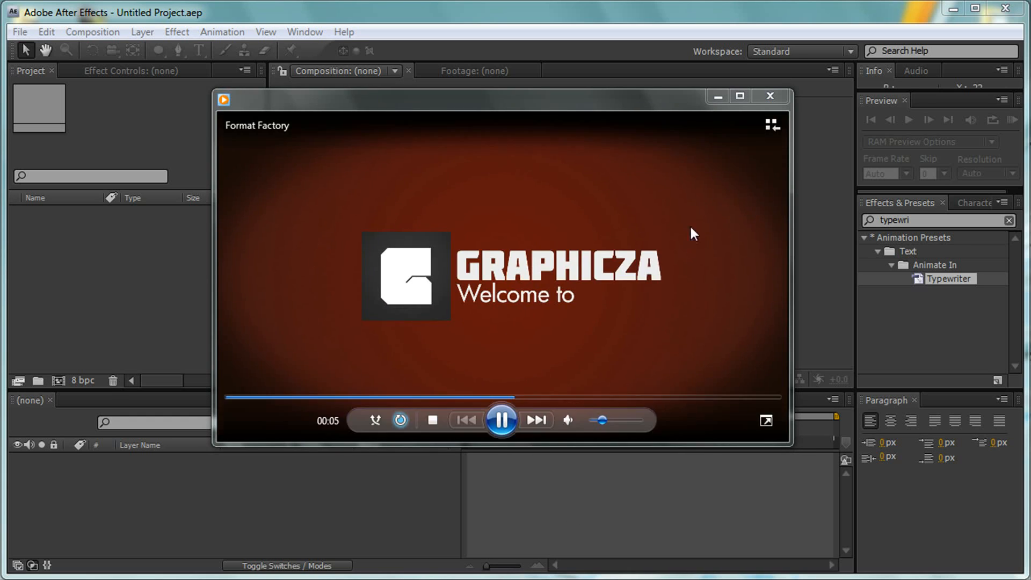
pyautogui.click(500, 420)
pyautogui.click(718, 97)
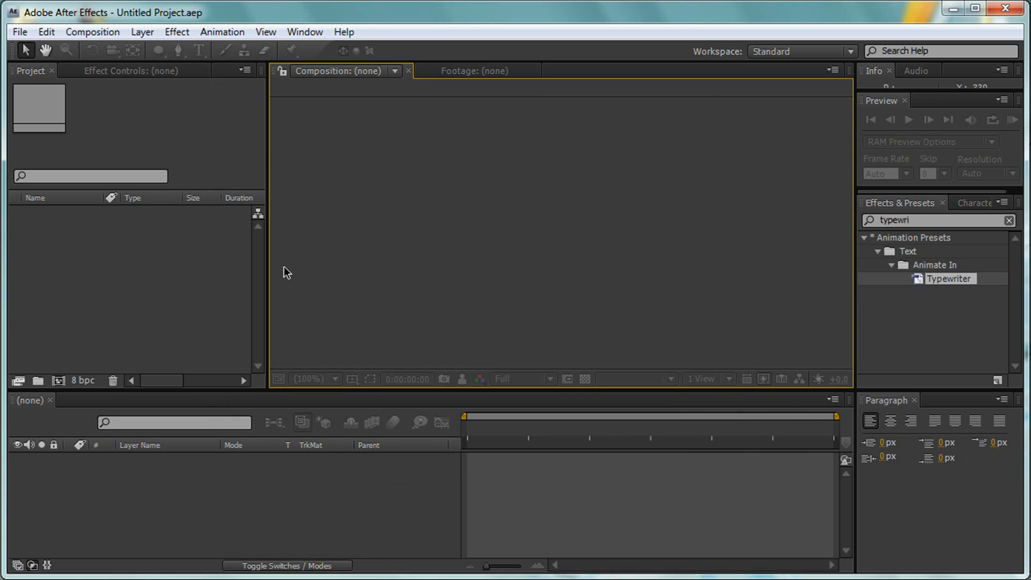
# - Create a new composition named Simple Intro with the HDTV 1080 29.97 preset and a 10-second duration
pyautogui.click(86, 33)
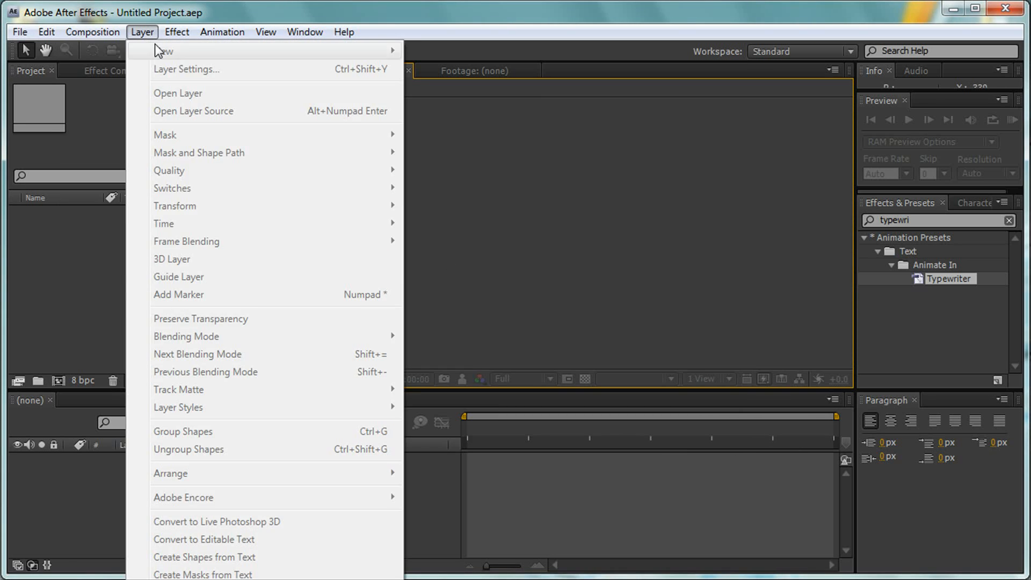
pyautogui.click(87, 49)
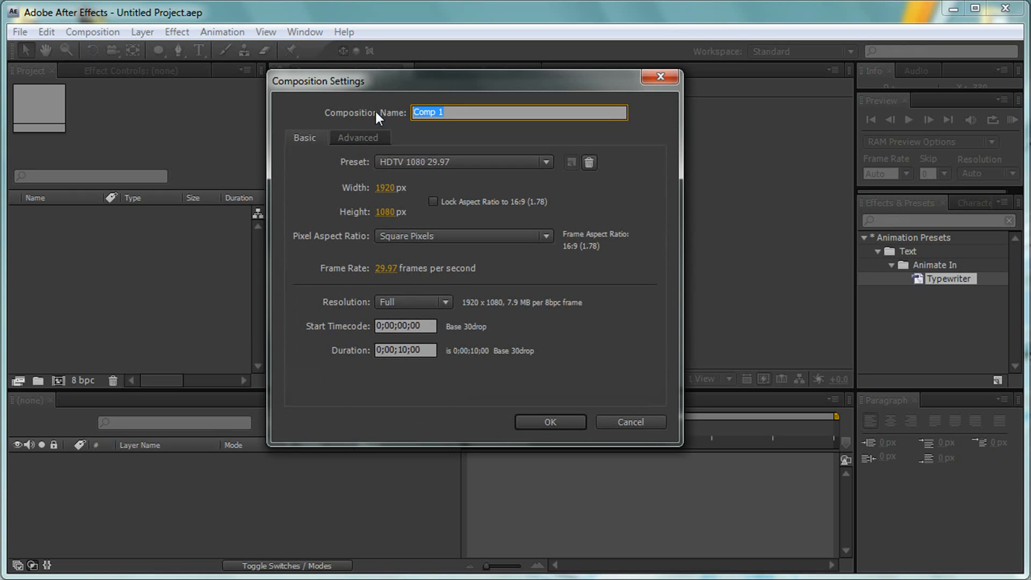
pyautogui.write('Simple Intro')
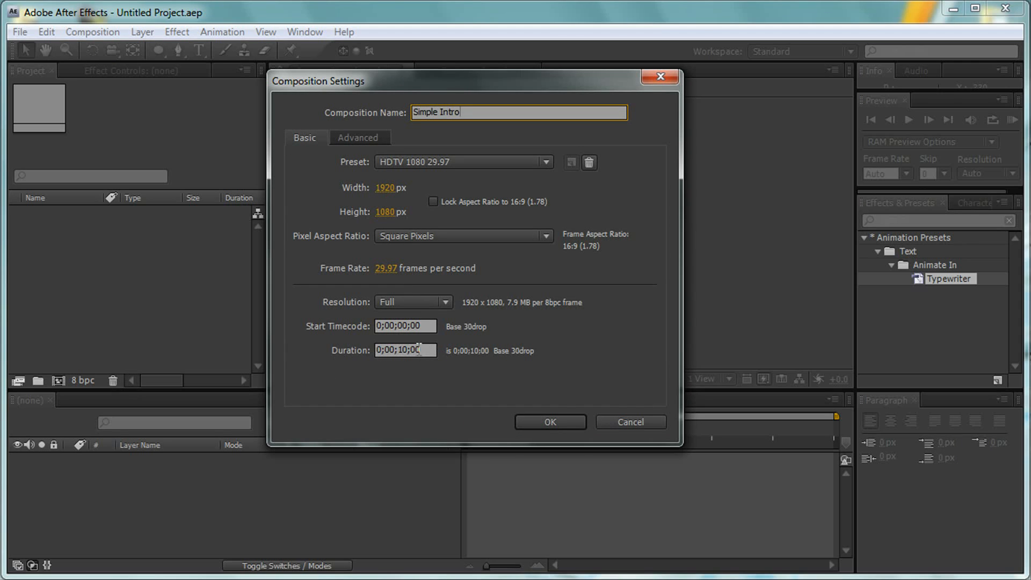
pyautogui.click(530, 421)
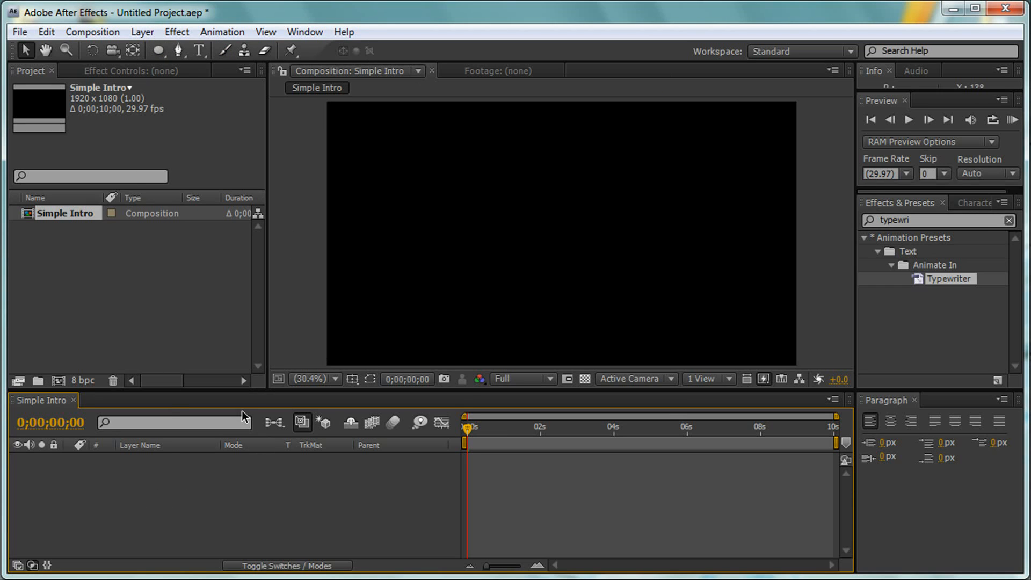
# - Add a black 1920 x 1080 solid layer named BG to the composition
pyautogui.click(147, 34)
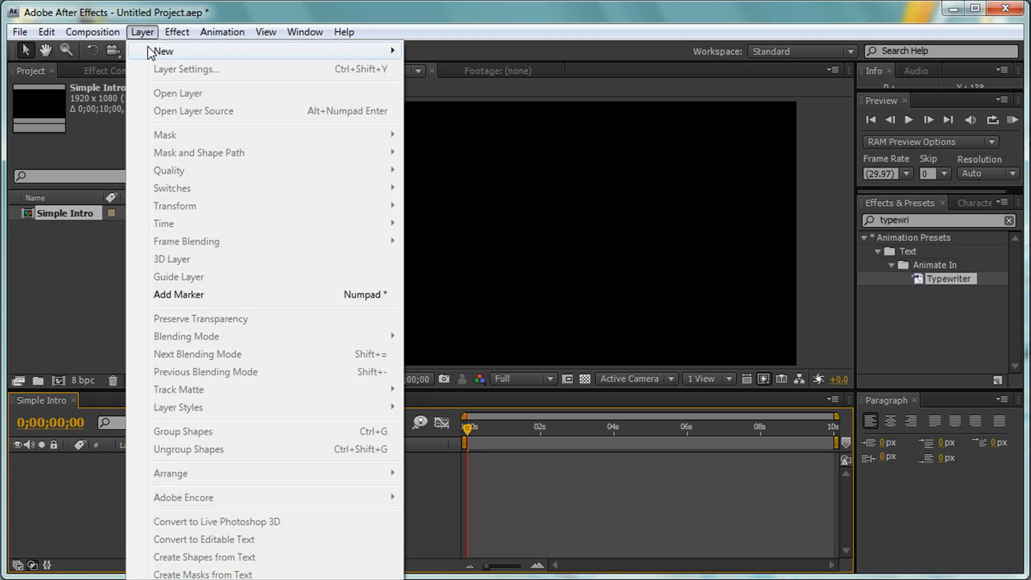
pyautogui.moveTo(148, 48)
pyautogui.click(482, 71)
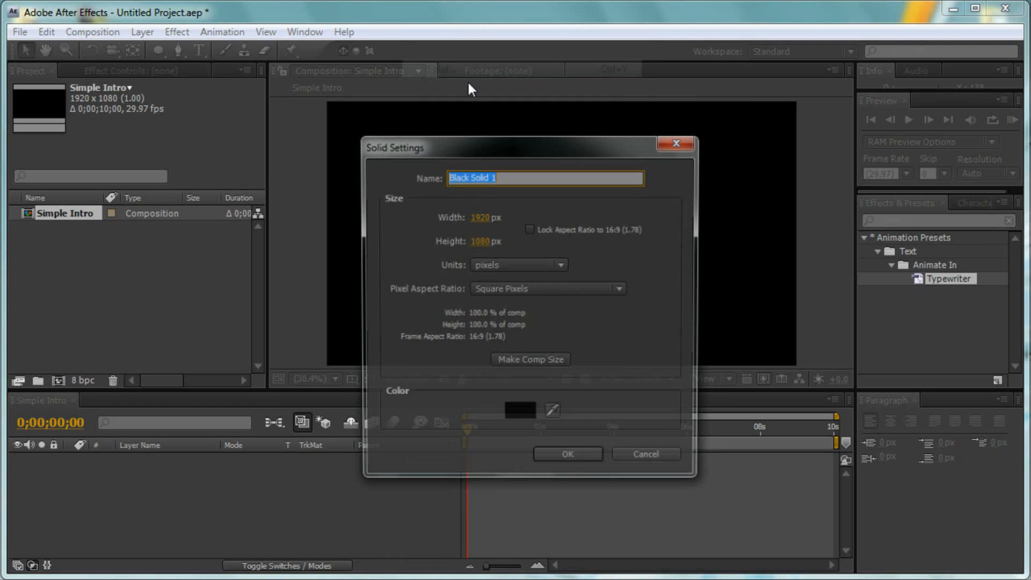
pyautogui.write('BG')
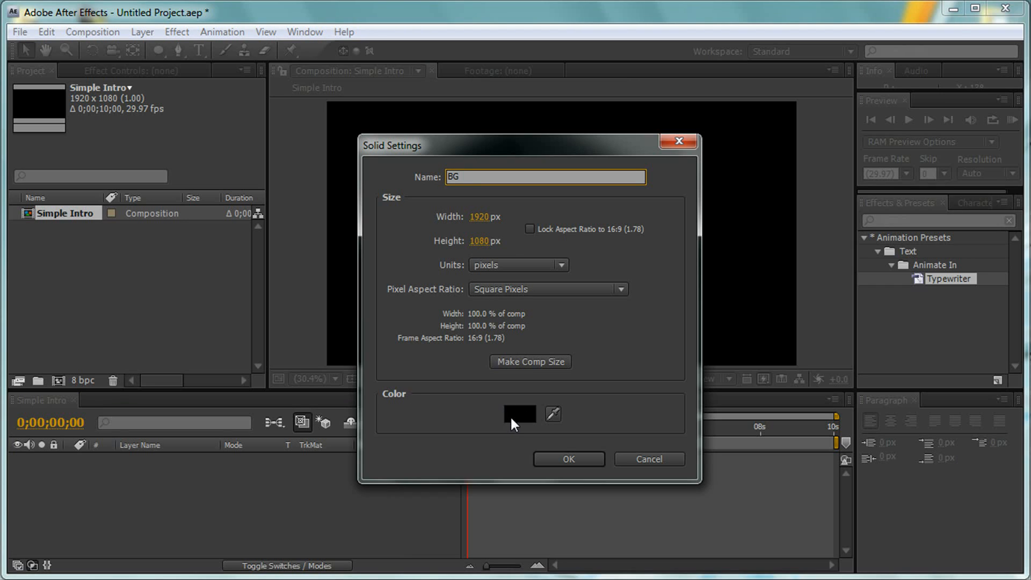
pyautogui.click(561, 459)
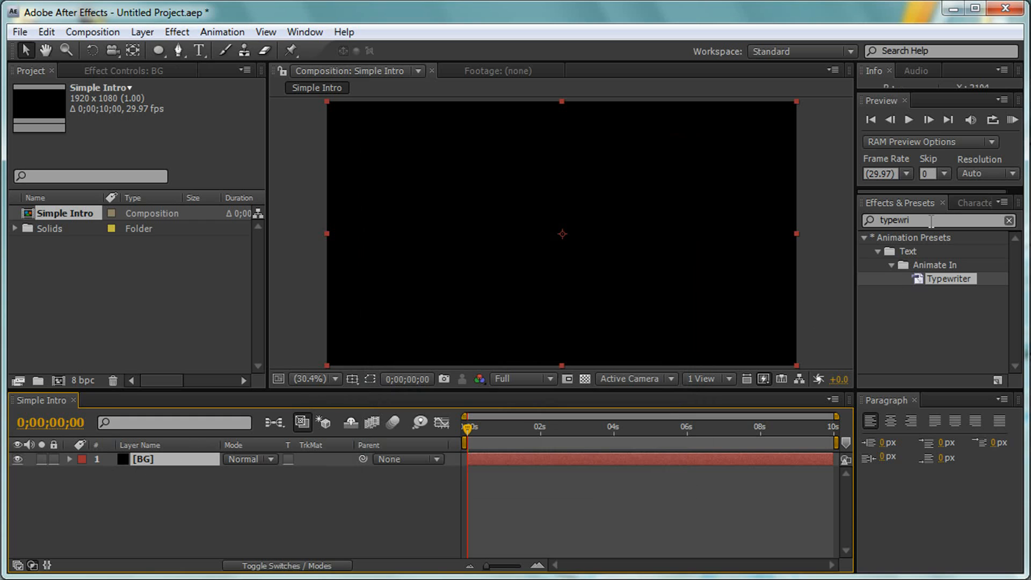
# - Apply the Ramp effect to the BG layer and set its shape to Radial Ramp
pyautogui.click(908, 219)
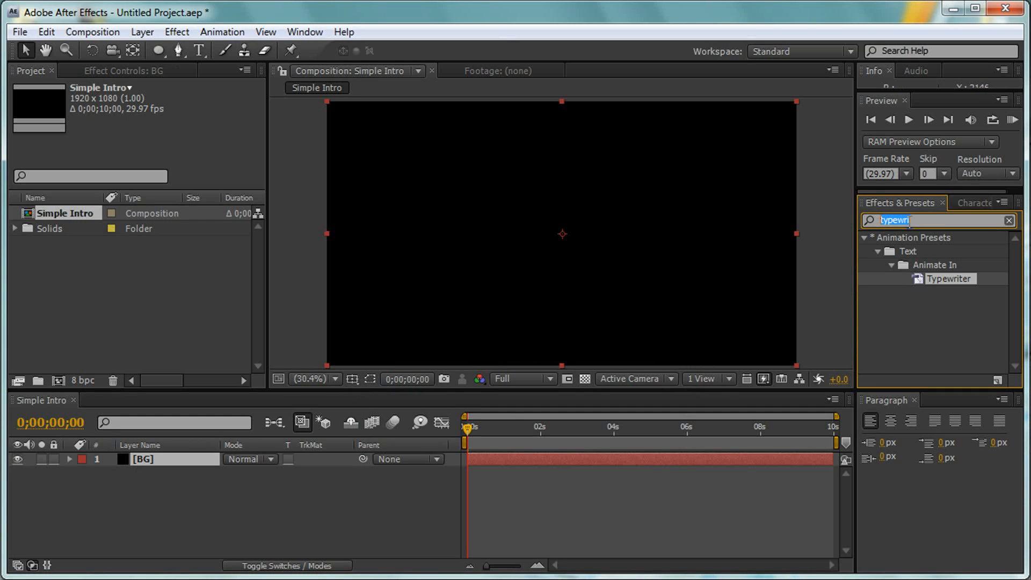
pyautogui.write('ramp')
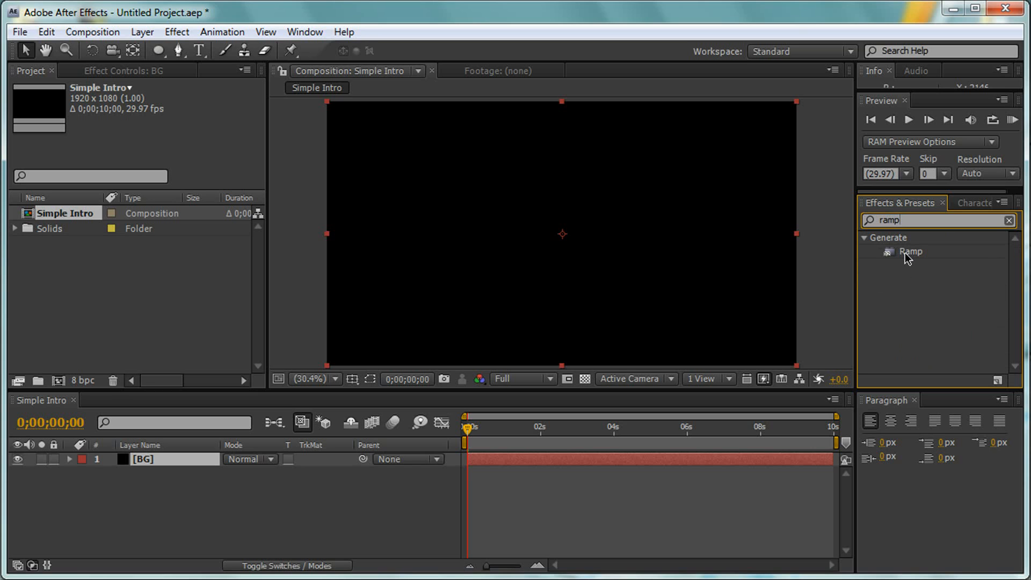
pyautogui.moveTo(913, 253); pyautogui.dragTo(156, 459)
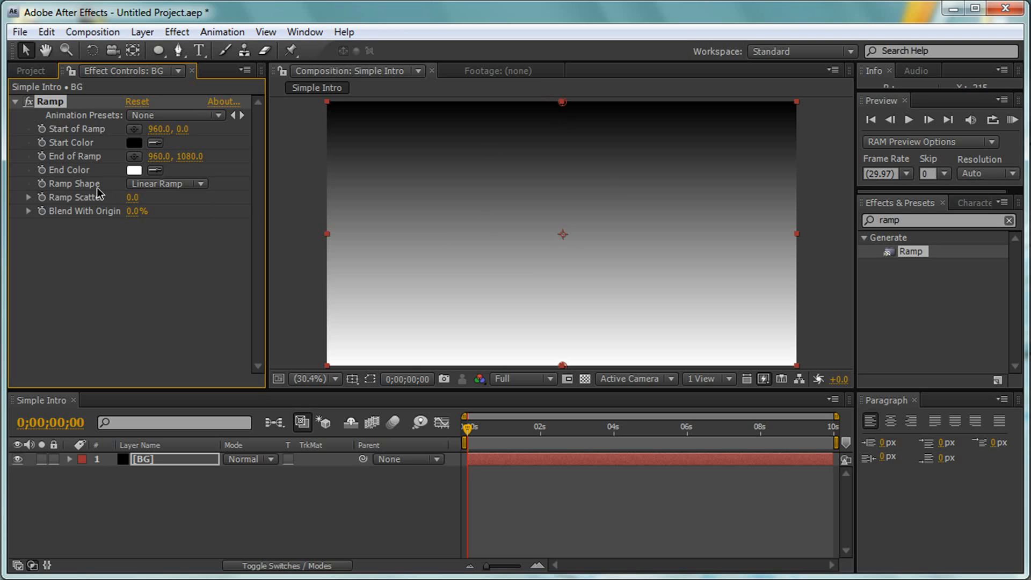
pyautogui.click(159, 185)
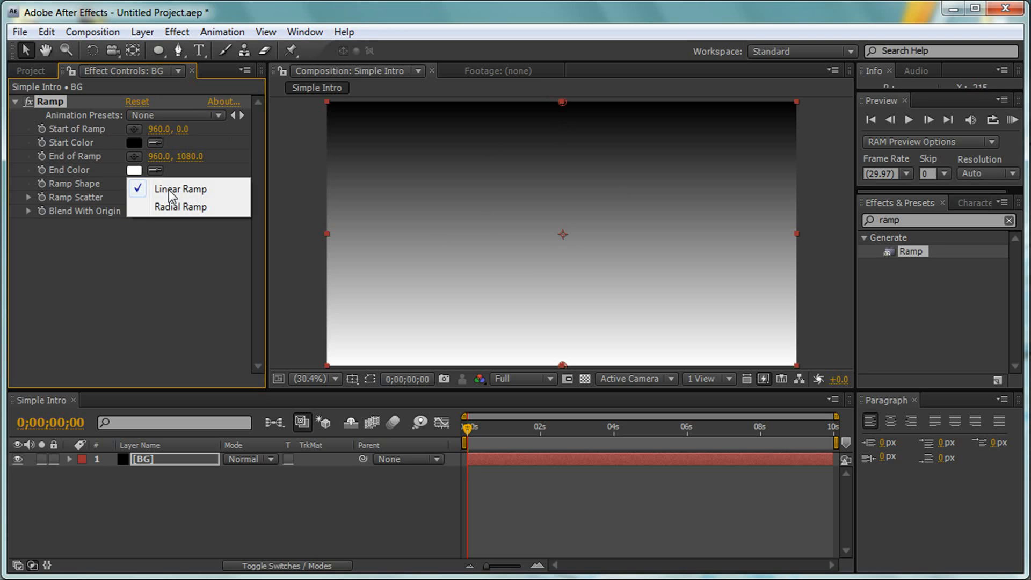
pyautogui.click(169, 210)
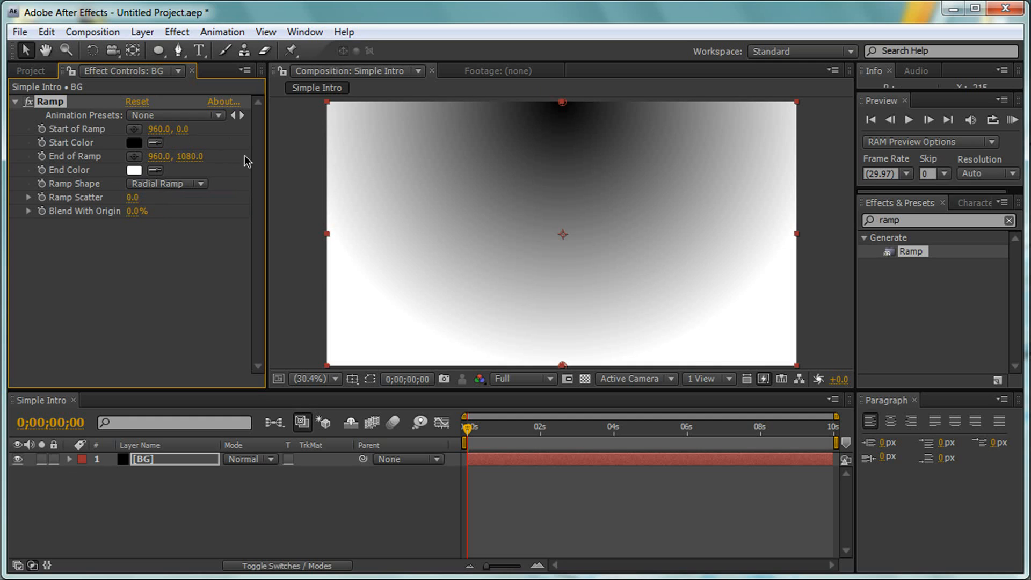
# - Center the start of the ramp at 960, 540 and move its end point to 960, 2915
pyautogui.moveTo(186, 158); pyautogui.dragTo(3, 157)
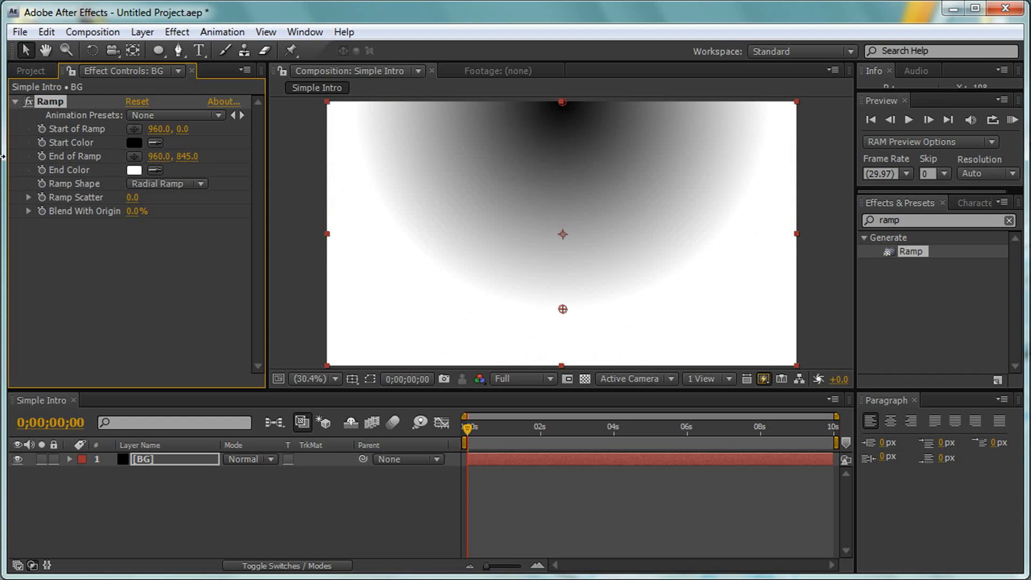
pyautogui.moveTo(193, 163); pyautogui.dragTo(470, 168)
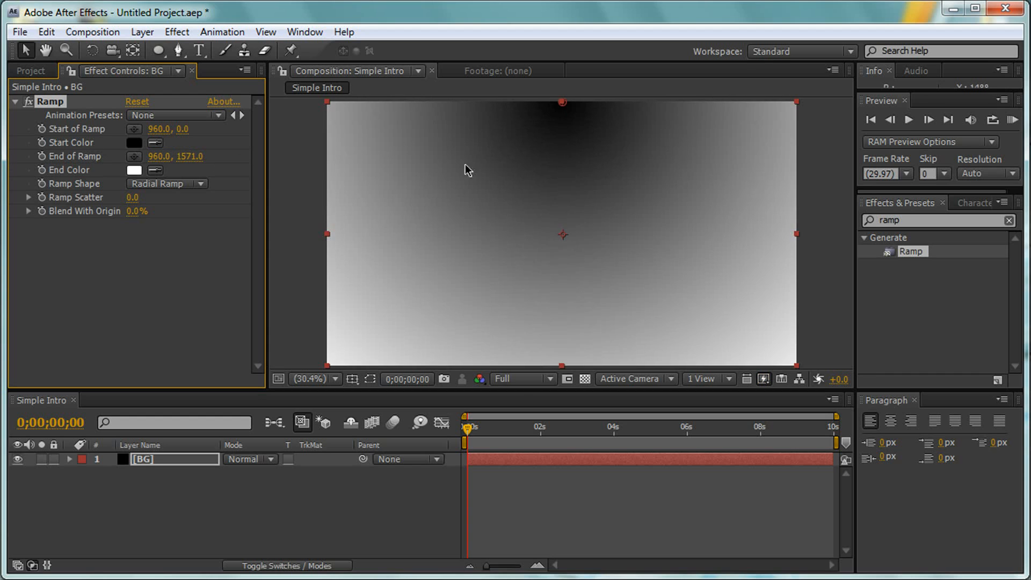
pyautogui.moveTo(201, 157); pyautogui.dragTo(232, 158)
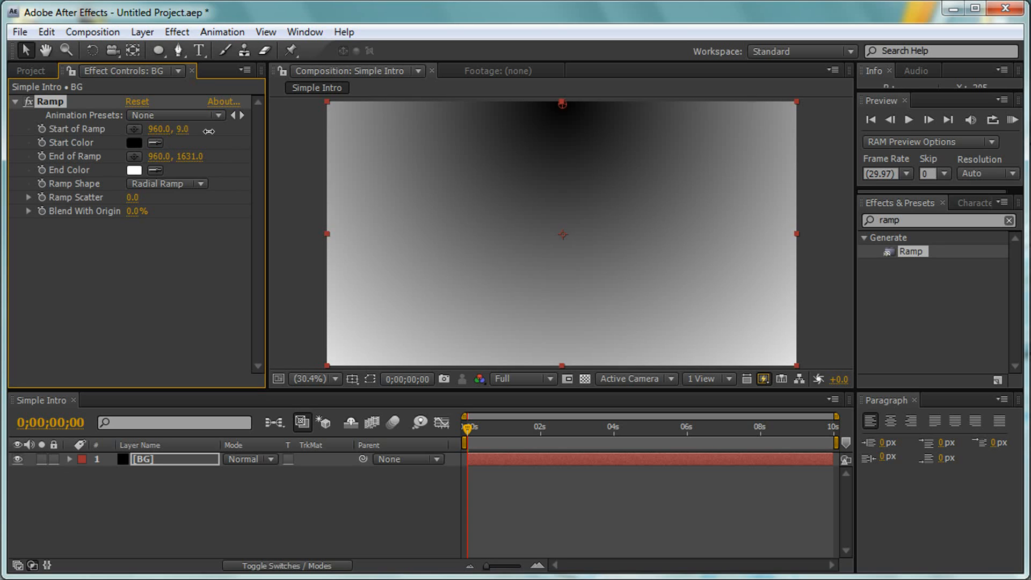
pyautogui.moveTo(183, 129); pyautogui.dragTo(594, 156)
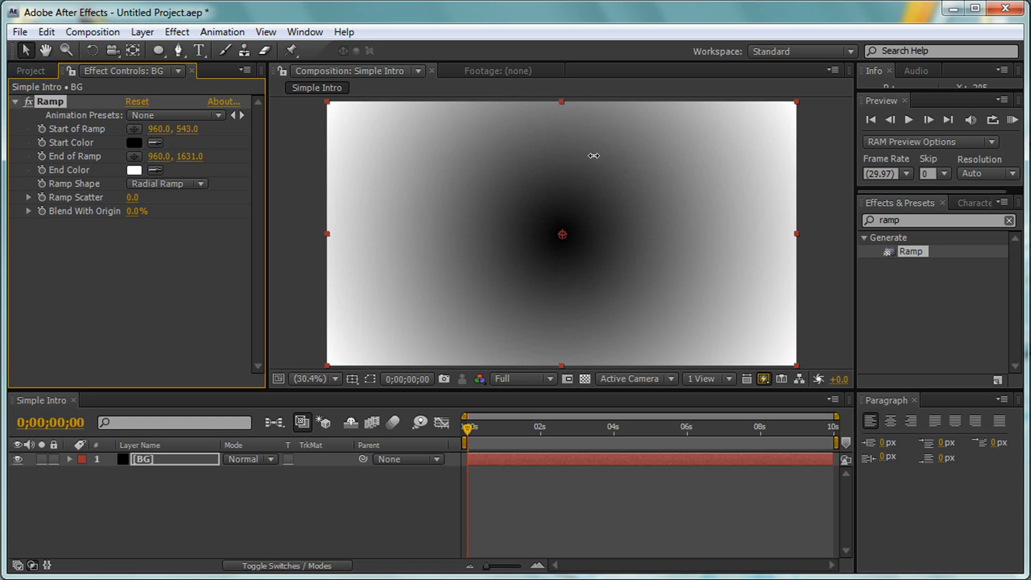
pyautogui.moveTo(193, 157); pyautogui.dragTo(525, 166)
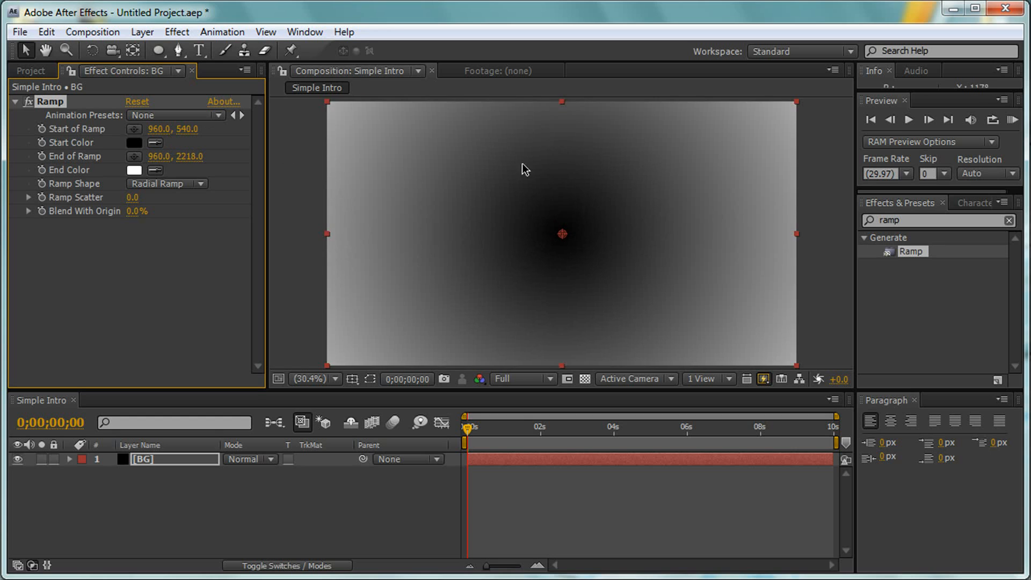
pyautogui.moveTo(189, 156); pyautogui.dragTo(747, 161)
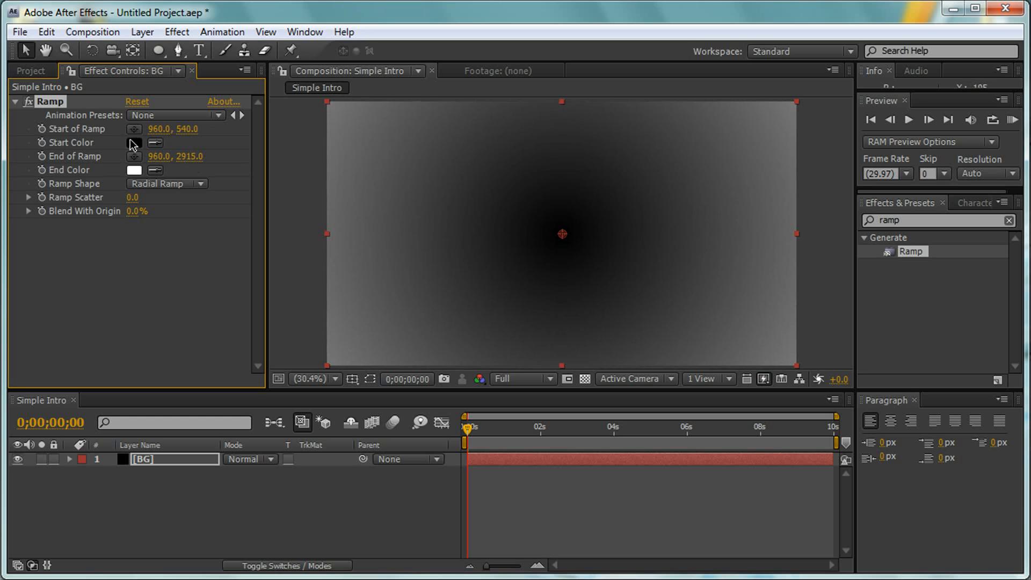
# - Set the ramp's start color to dark red, hex 590000
pyautogui.click(134, 143)
pyautogui.moveTo(426, 311)
pyautogui.mouseDown()
pyautogui.moveTo(503, 388)
pyautogui.moveTo(489, 398)
pyautogui.mouseUp()
pyautogui.click(549, 425)
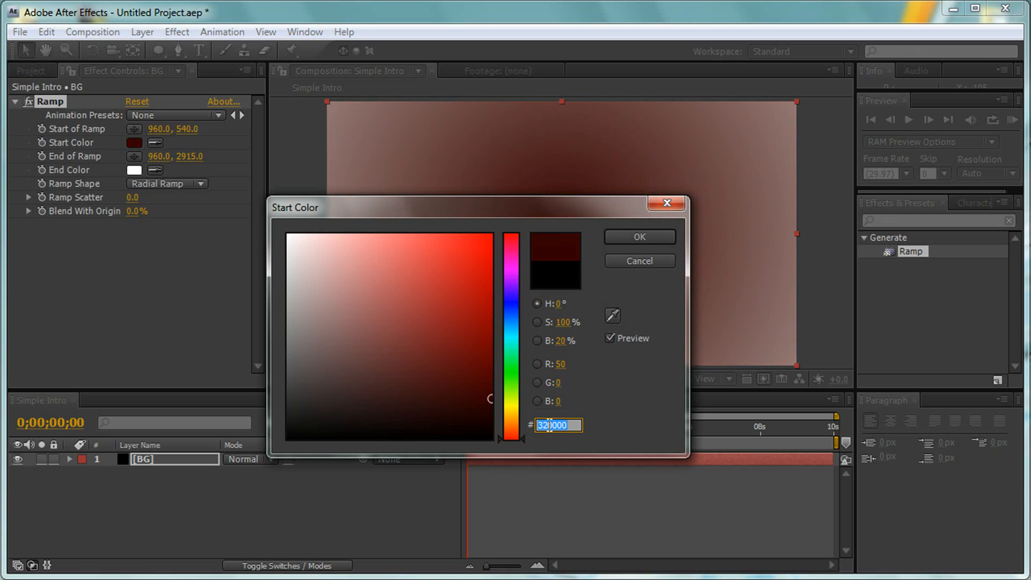
pyautogui.write('59')
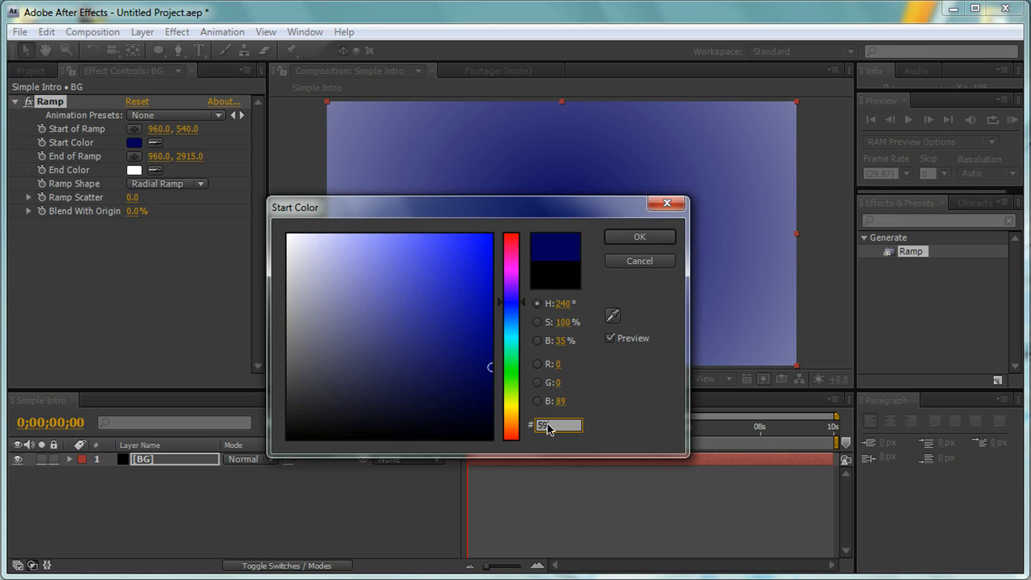
pyautogui.write('0000')
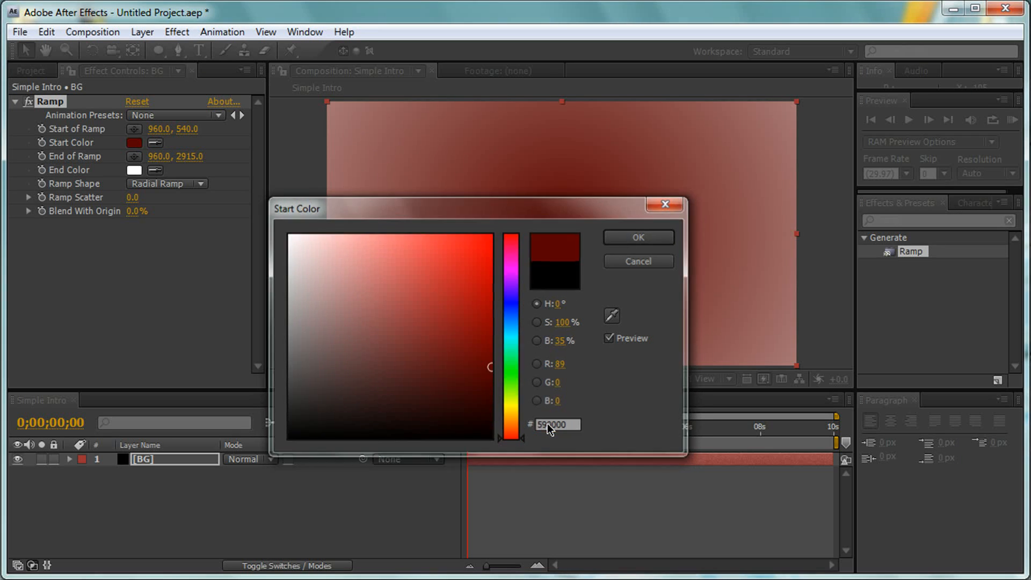
pyautogui.press('Return')
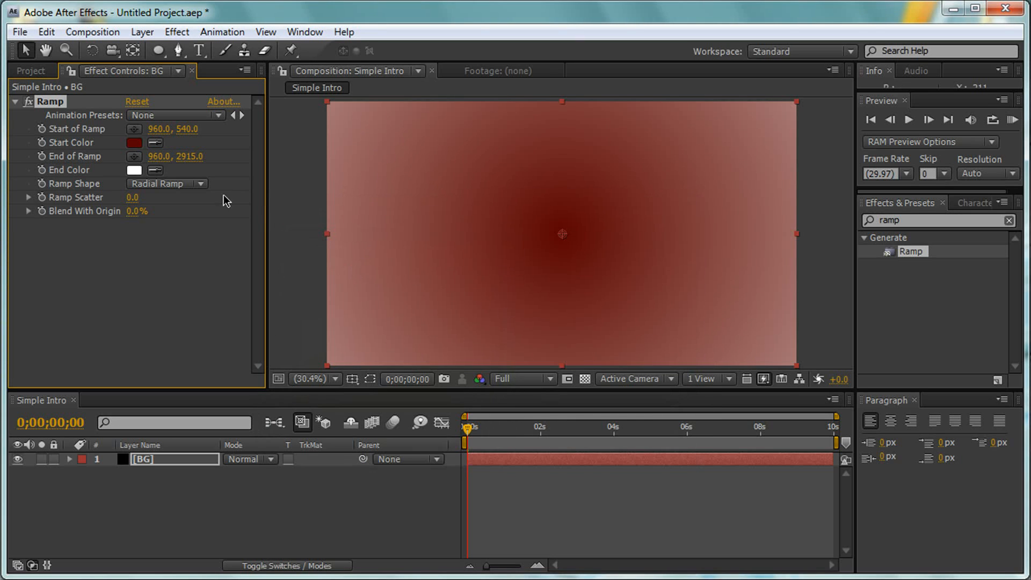
# - Set the ramp's end color to hex 151515 and bring its end point in to 960, 1976
pyautogui.click(133, 170)
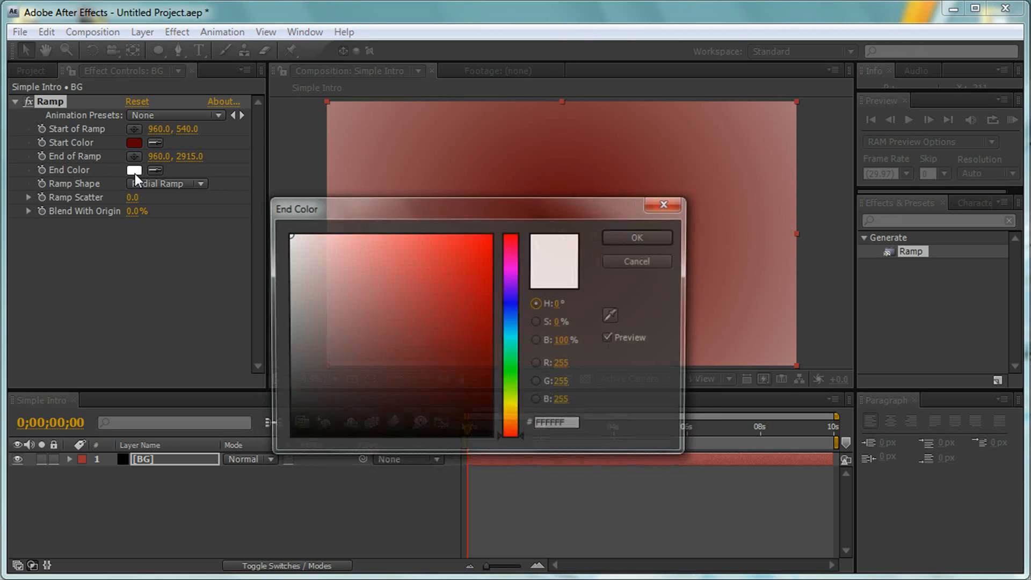
pyautogui.click(550, 425)
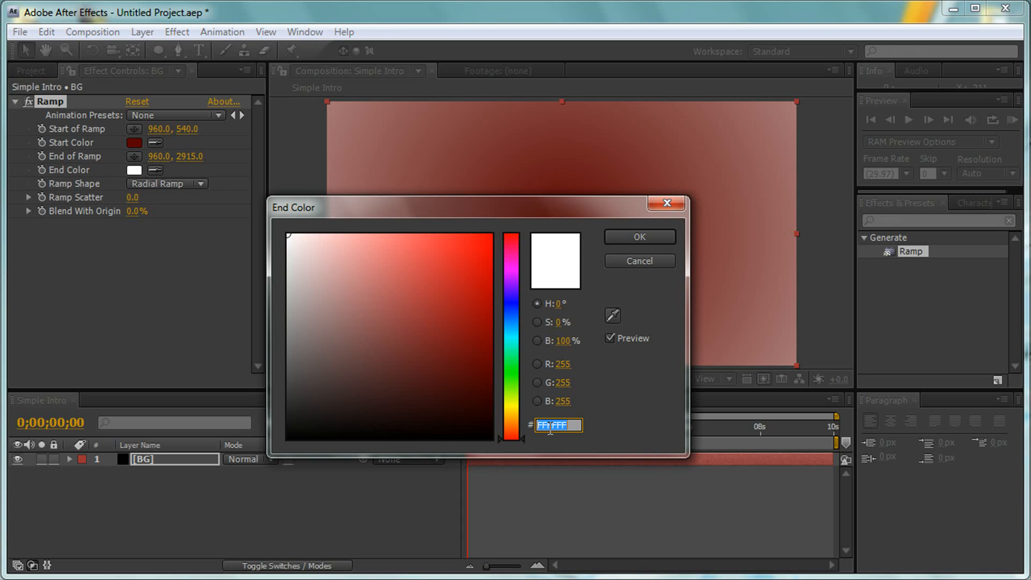
pyautogui.write('151515')
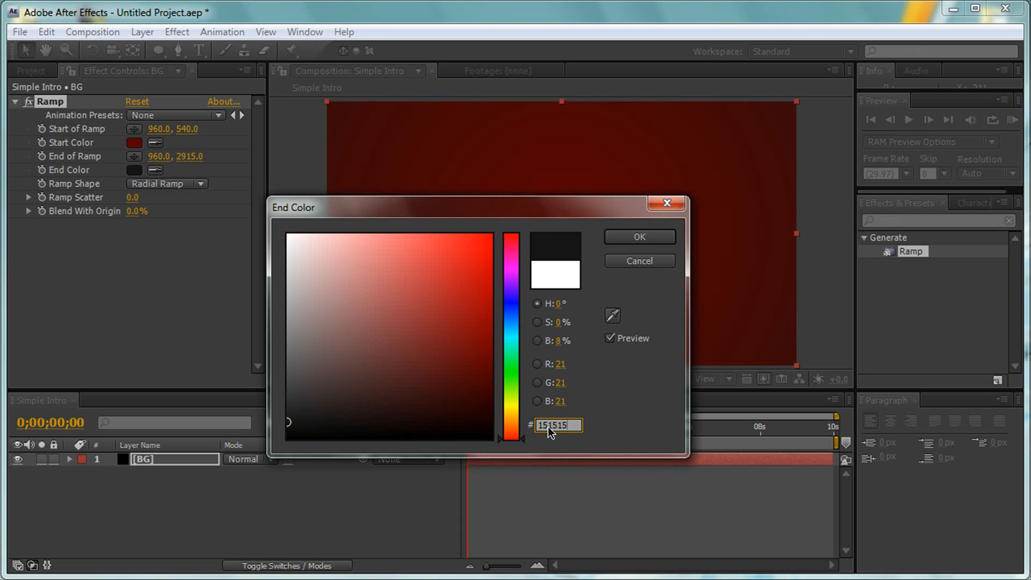
pyautogui.press('Return')
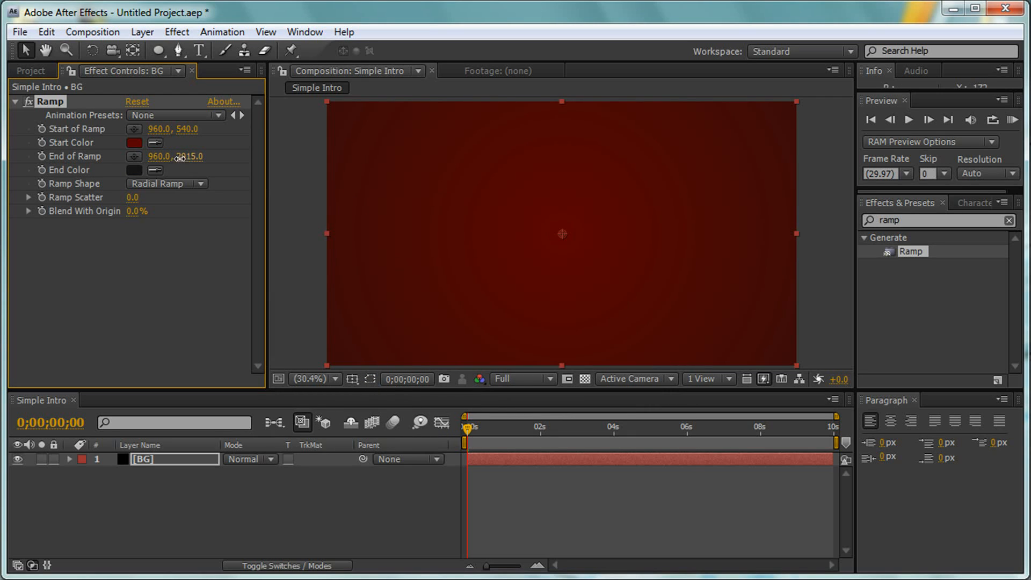
pyautogui.moveTo(187, 157); pyautogui.dragTo(1, 151)
pyautogui.moveTo(190, 156); pyautogui.dragTo(12, 151)
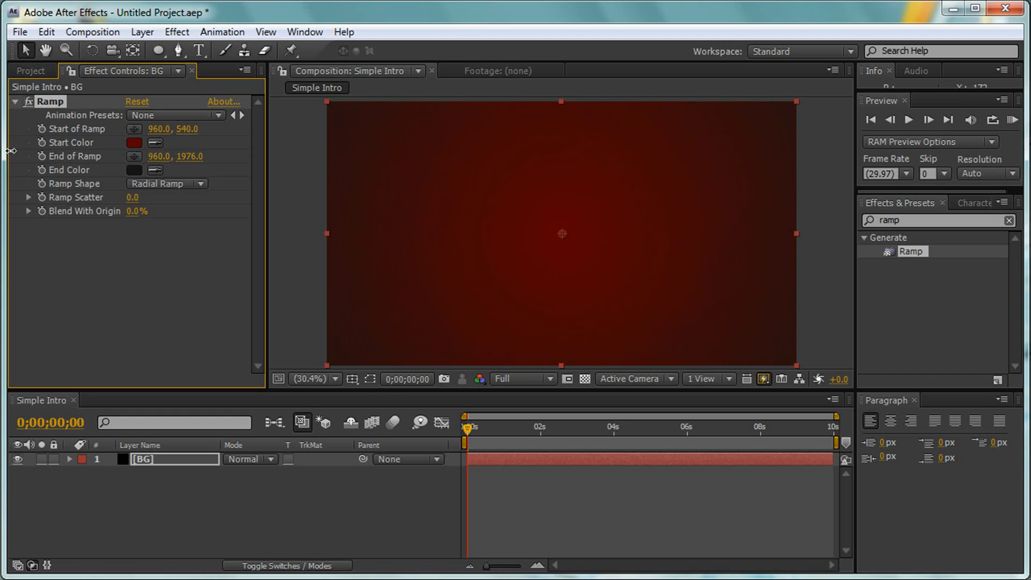
# - Search the effects for noise and apply the Noise effect to the BG layer
pyautogui.click(910, 220)
pyautogui.moveTo(911, 221); pyautogui.dragTo(781, 226)
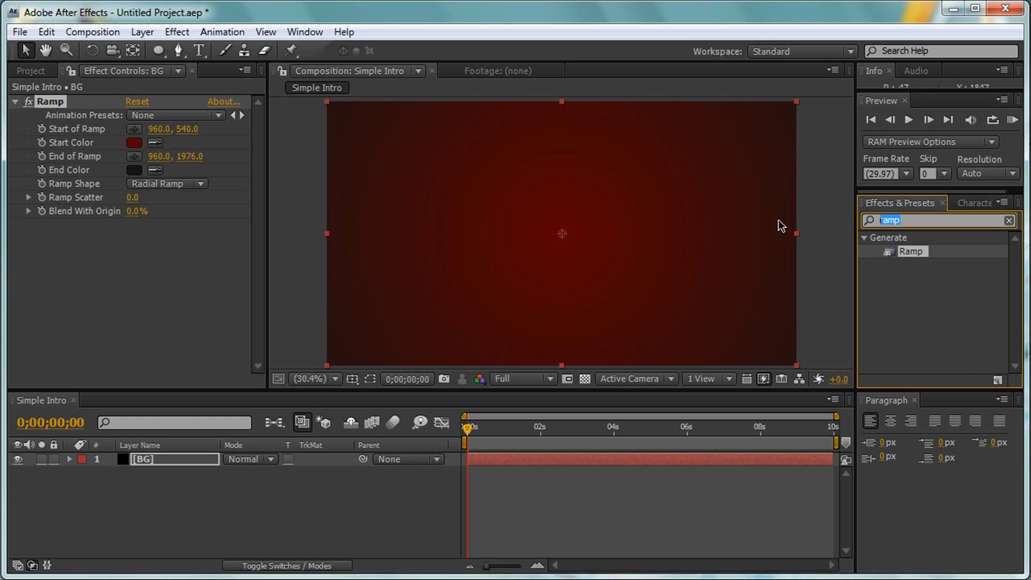
pyautogui.write('noise')
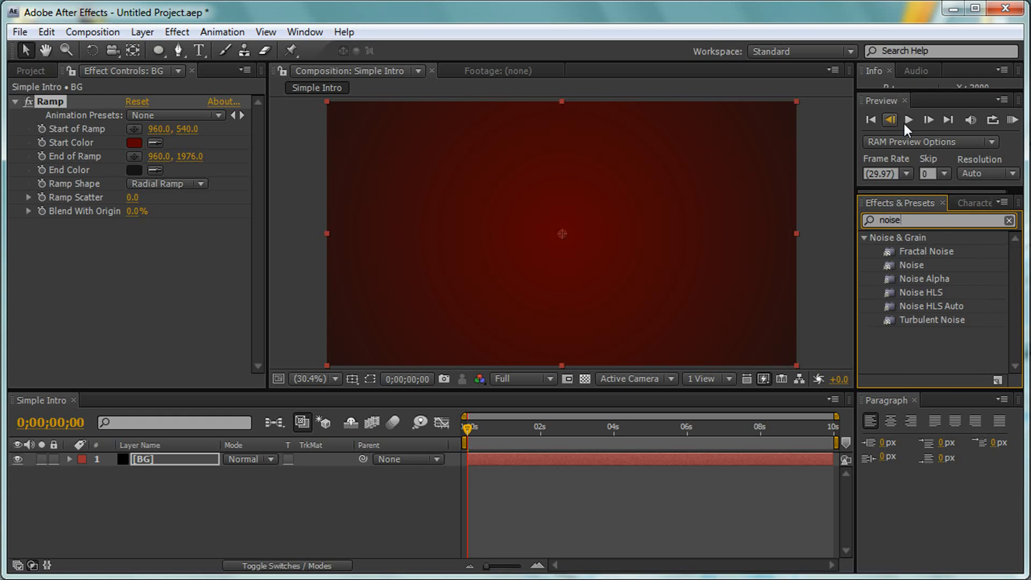
pyautogui.click(910, 266)
pyautogui.moveTo(336, 410); pyautogui.dragTo(179, 459)
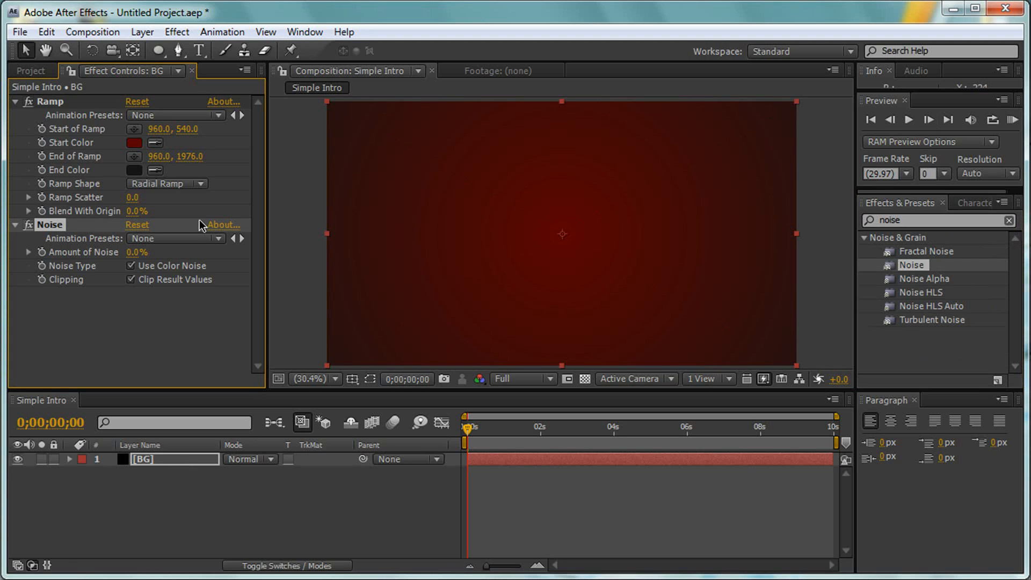
# - Set the amount of noise on the BG layer to 5%
pyautogui.click(135, 252)
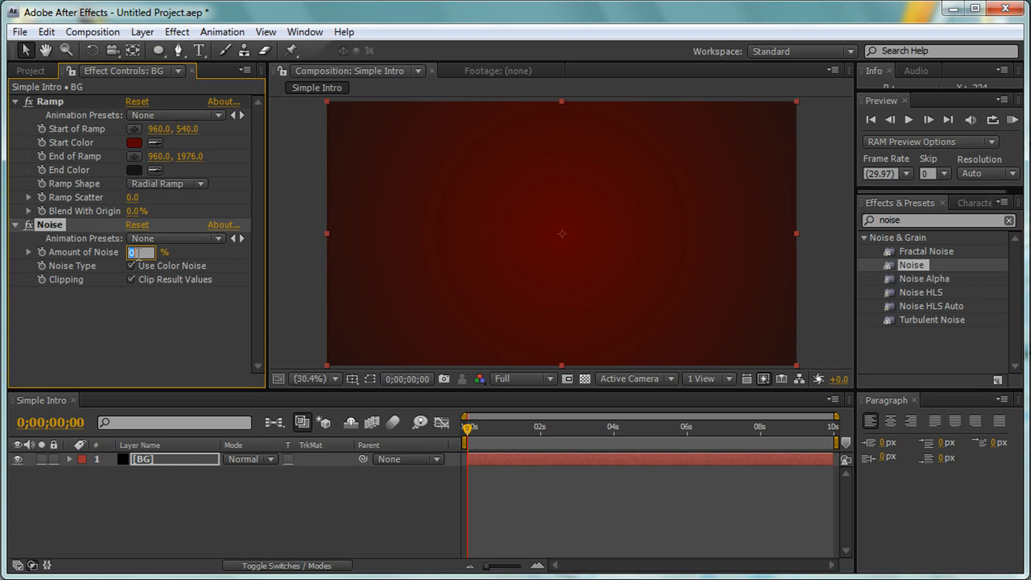
pyautogui.write('5')
pyautogui.click(189, 308)
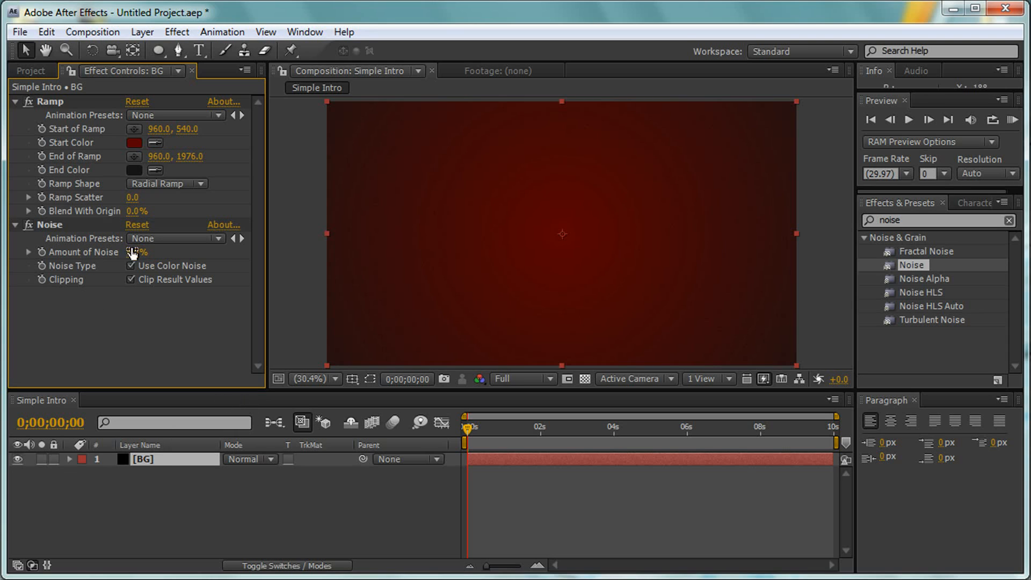
# - Duplicate the BG layer and delete the Ramp and Noise effects from the upper copy
pyautogui.click(170, 463)
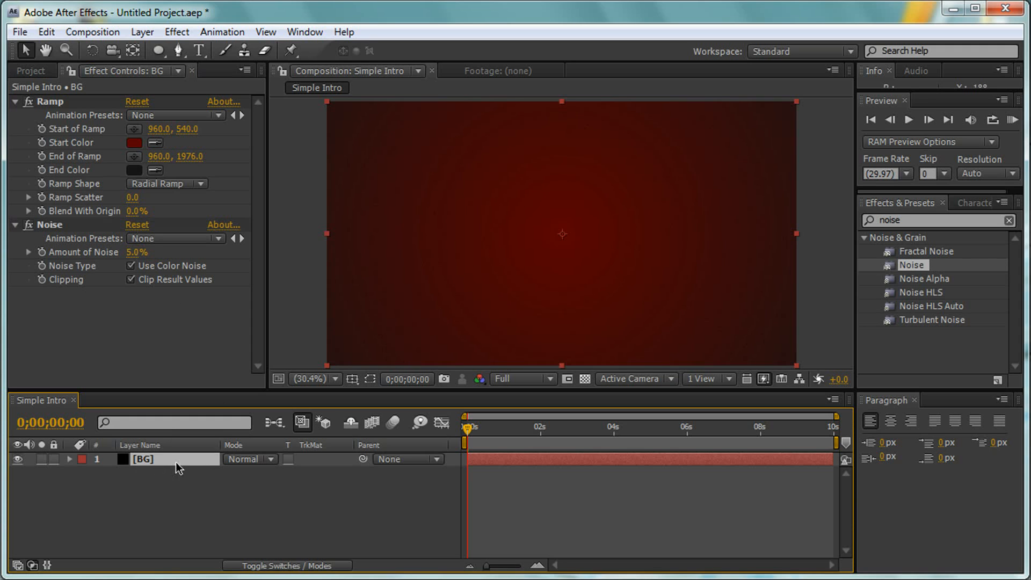
pyautogui.click(54, 30)
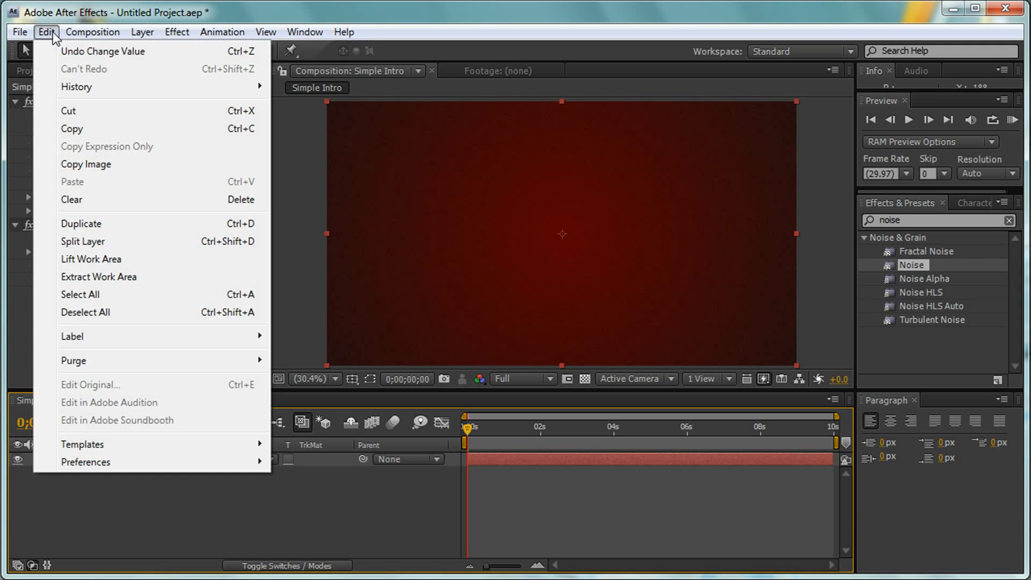
pyautogui.click(104, 223)
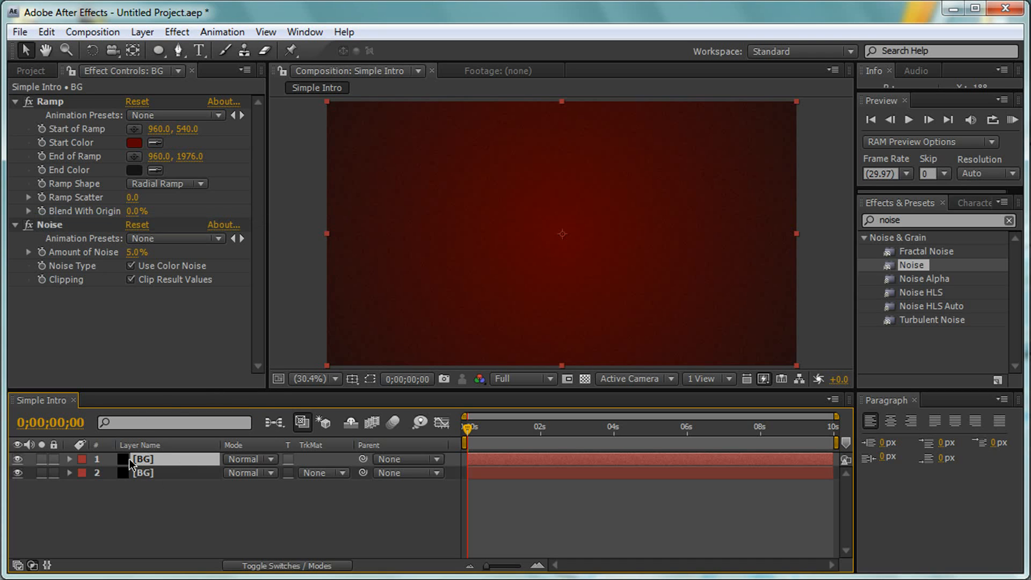
pyautogui.click(67, 223)
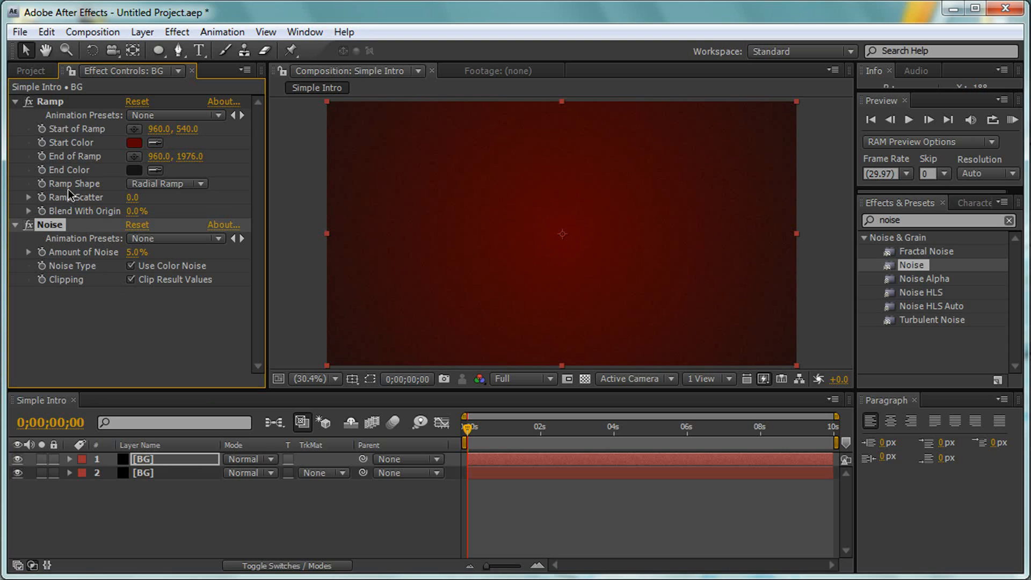
pyautogui.keyDown('ctrl'); pyautogui.click(61, 102); pyautogui.keyUp('ctrl')
pyautogui.press('Delete')
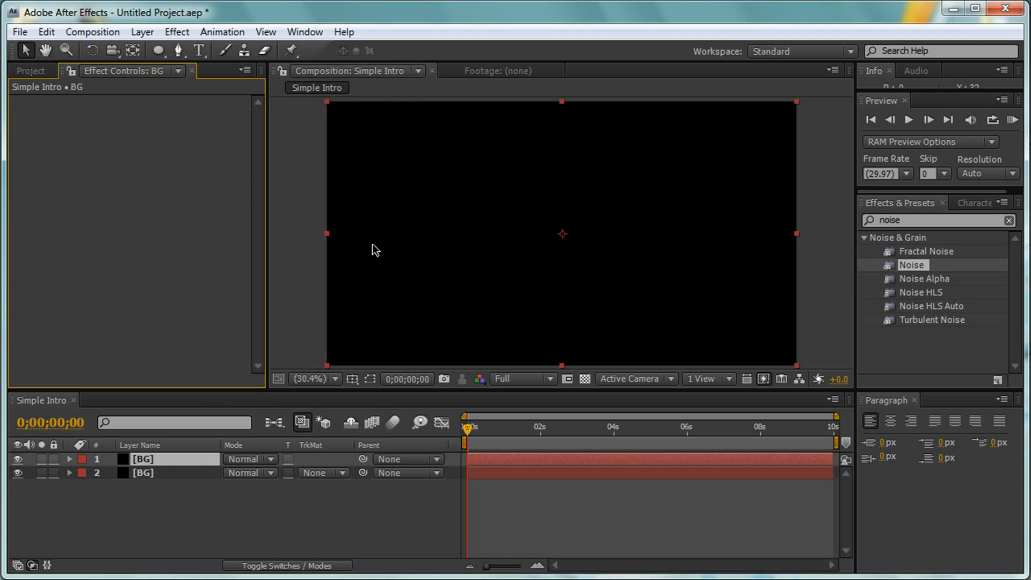
# - Add an elliptical mask filling the frame to the upper BG layer and set the mask mode to Subtract
pyautogui.click(158, 50)
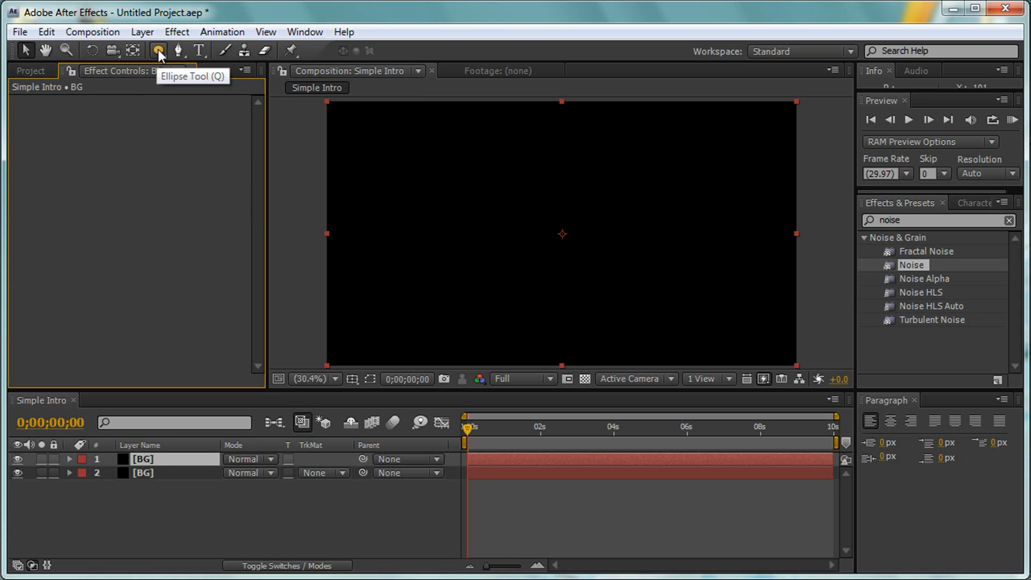
pyautogui.doubleClick(158, 49)
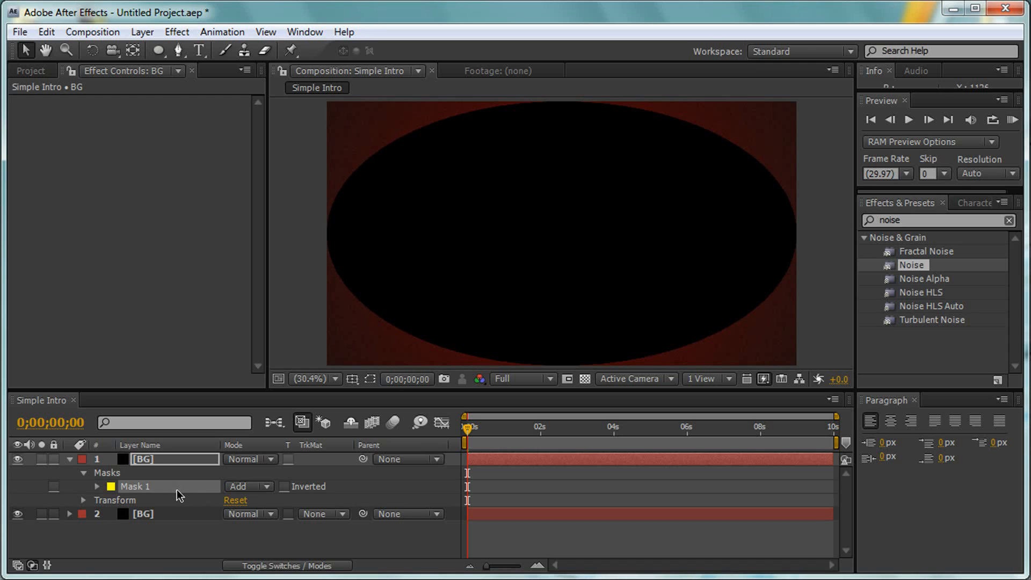
pyautogui.click(266, 486)
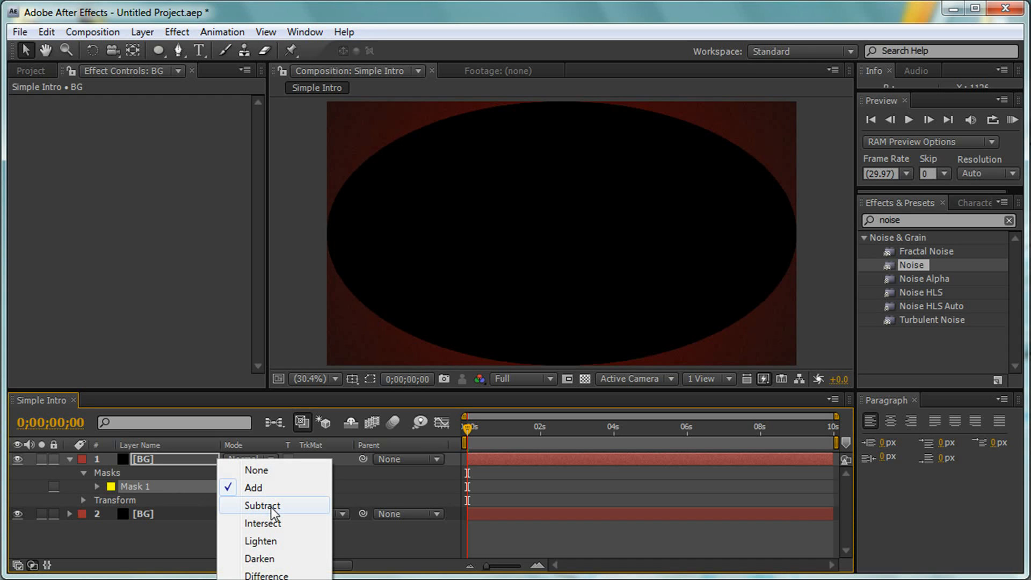
pyautogui.click(274, 510)
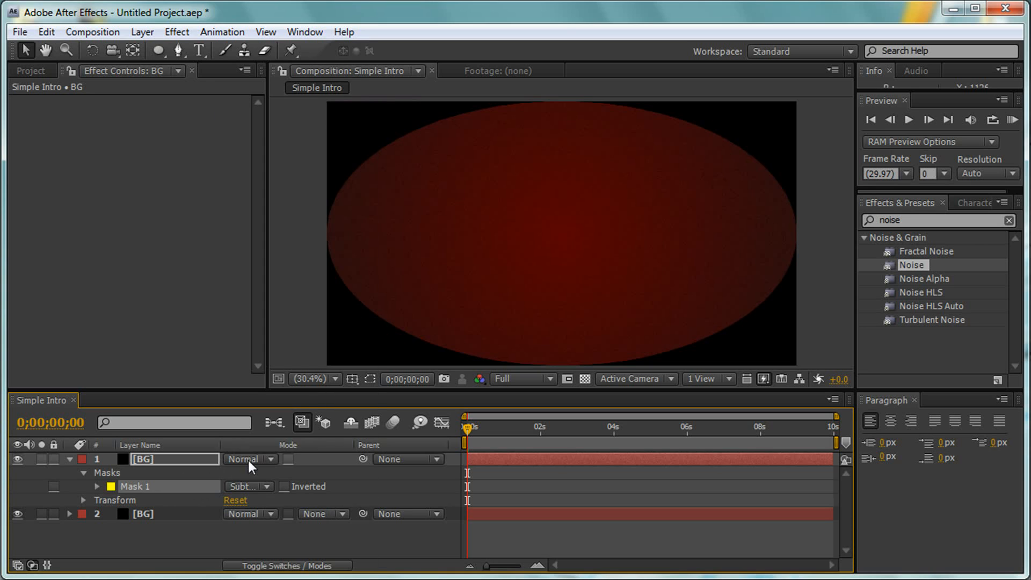
# - Set the blending mode of the upper BG layer to Multiply
pyautogui.click(248, 459)
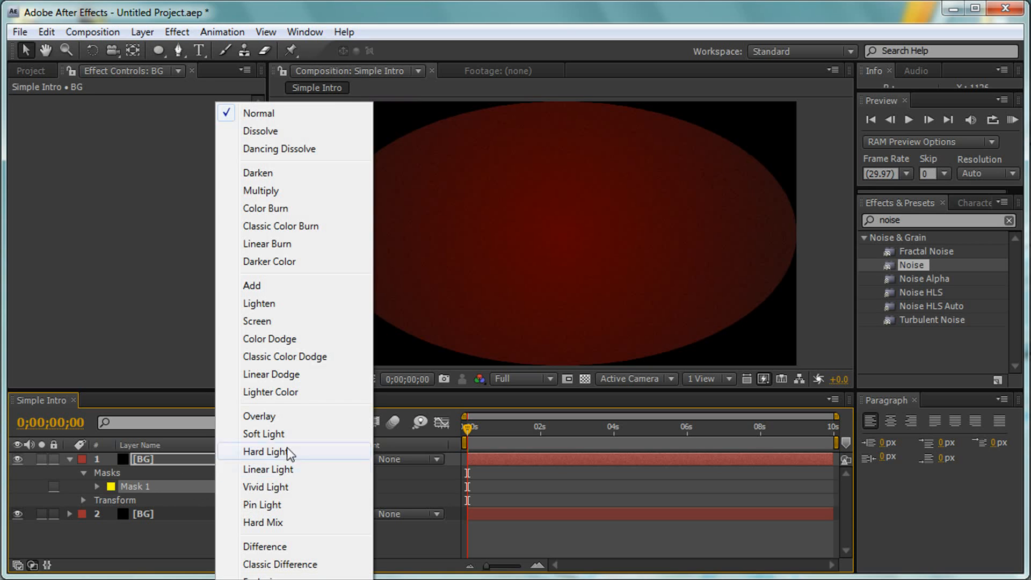
pyautogui.click(307, 189)
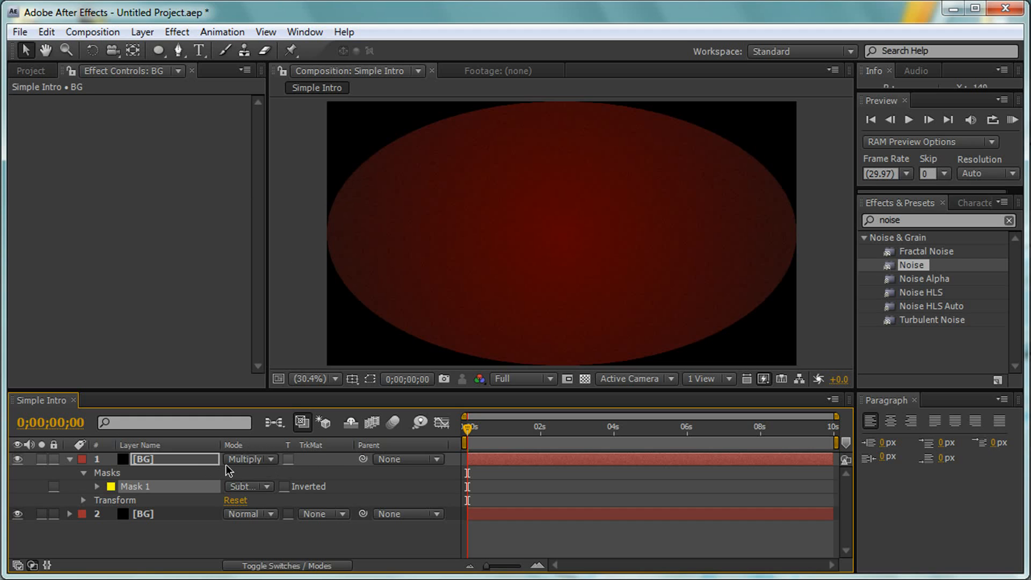
pyautogui.press('F4')
pyautogui.press('F4')
pyautogui.press('F4')
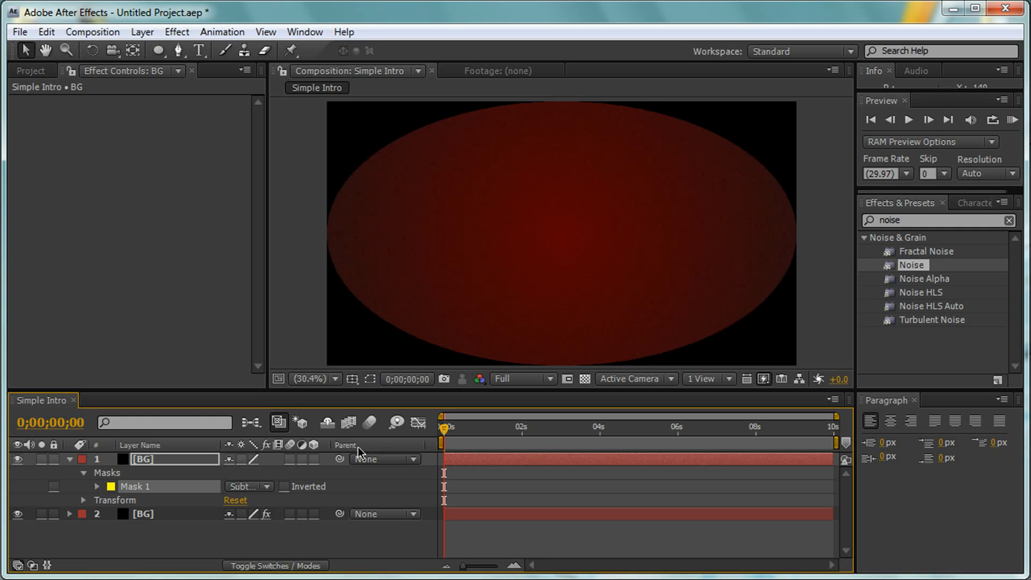
pyautogui.press('F4')
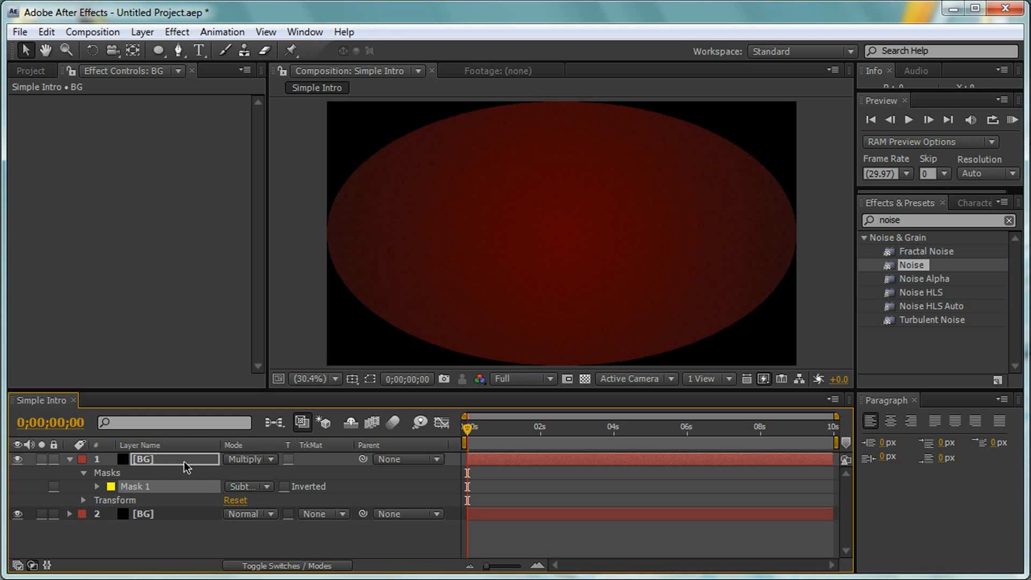
# - Feather the elliptical mask on the upper BG layer by 155 pixels in both directions
pyautogui.click(73, 458)
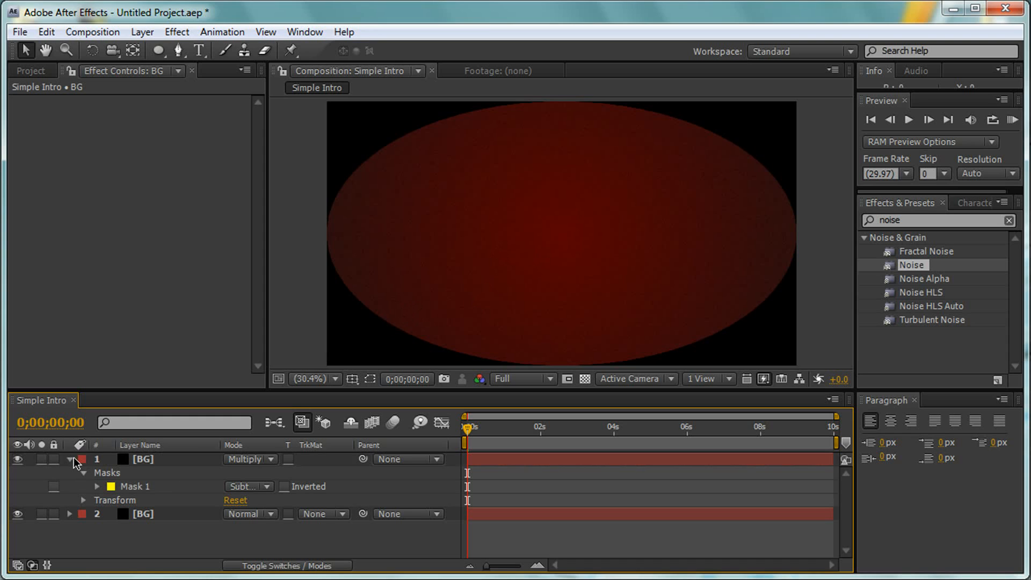
pyautogui.click(69, 459)
pyautogui.click(145, 460)
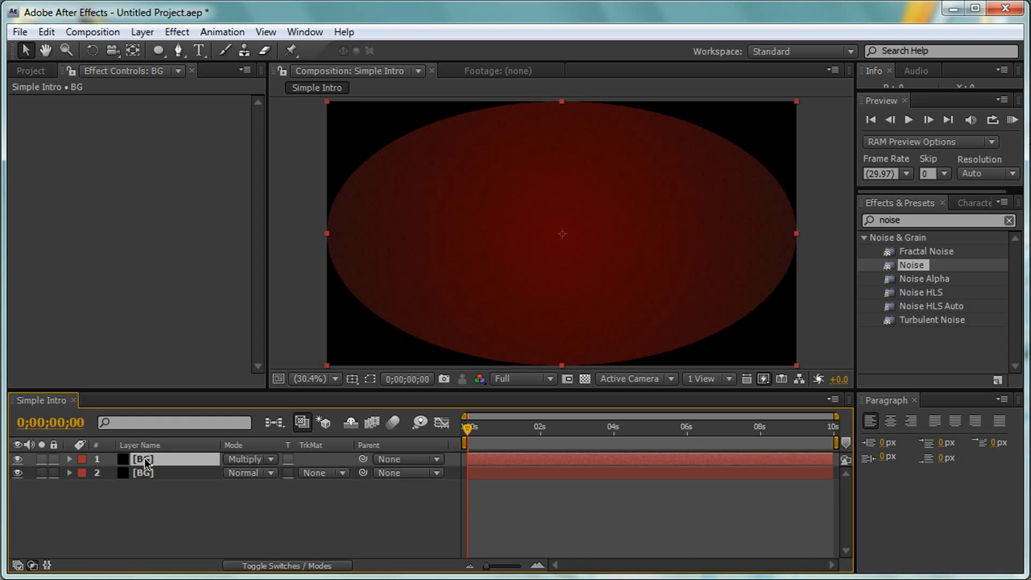
pyautogui.press('m')
pyautogui.press('m')
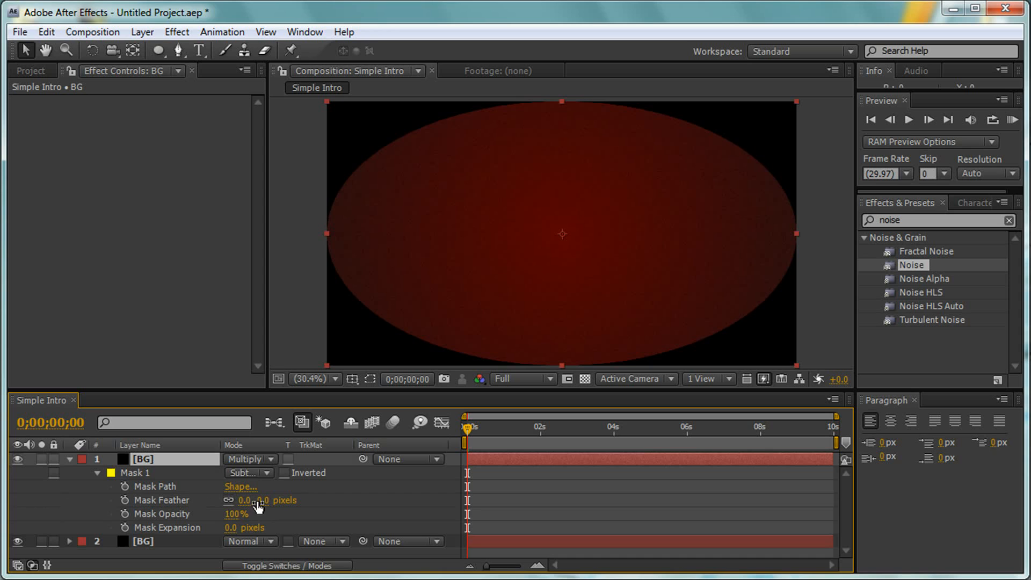
pyautogui.moveTo(258, 502); pyautogui.dragTo(465, 490)
pyautogui.click(280, 501)
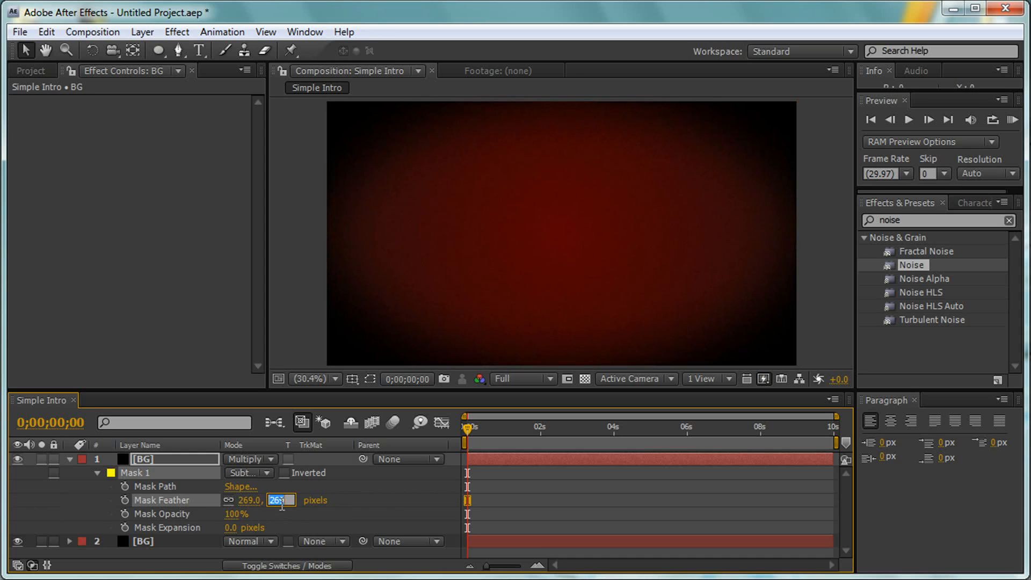
pyautogui.write('155')
pyautogui.press('Return')
# - Lower the opacity of the upper BG layer to 60% and collapse its properties
pyautogui.click(180, 458)
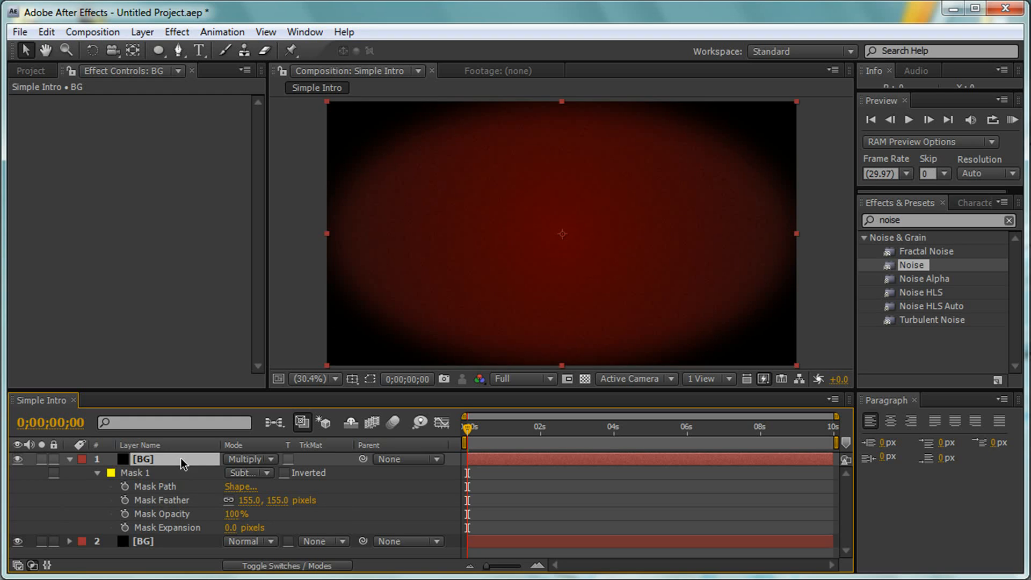
pyautogui.press('t')
pyautogui.click(234, 472)
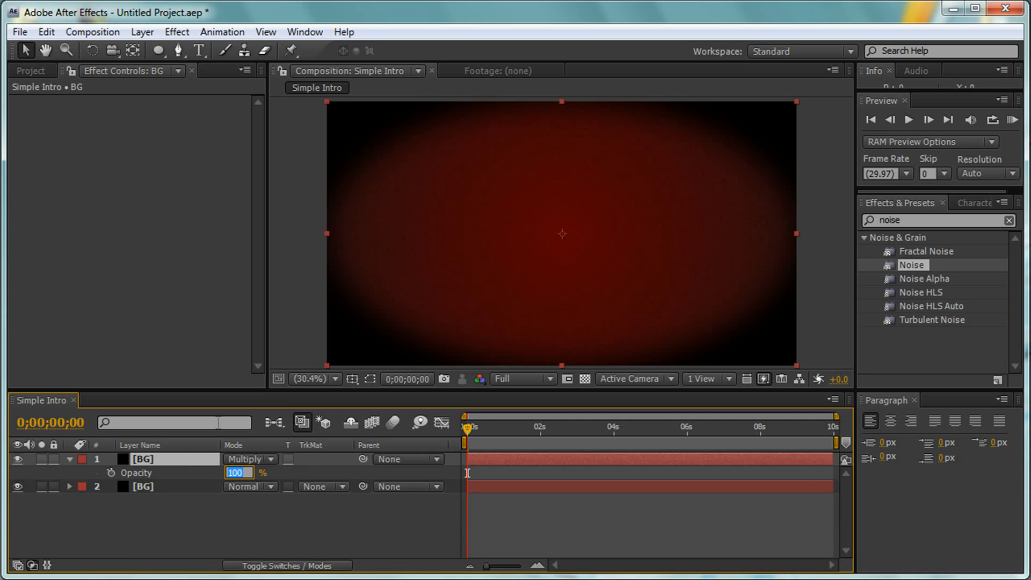
pyautogui.write('60')
pyautogui.press('Return')
pyautogui.click(320, 548)
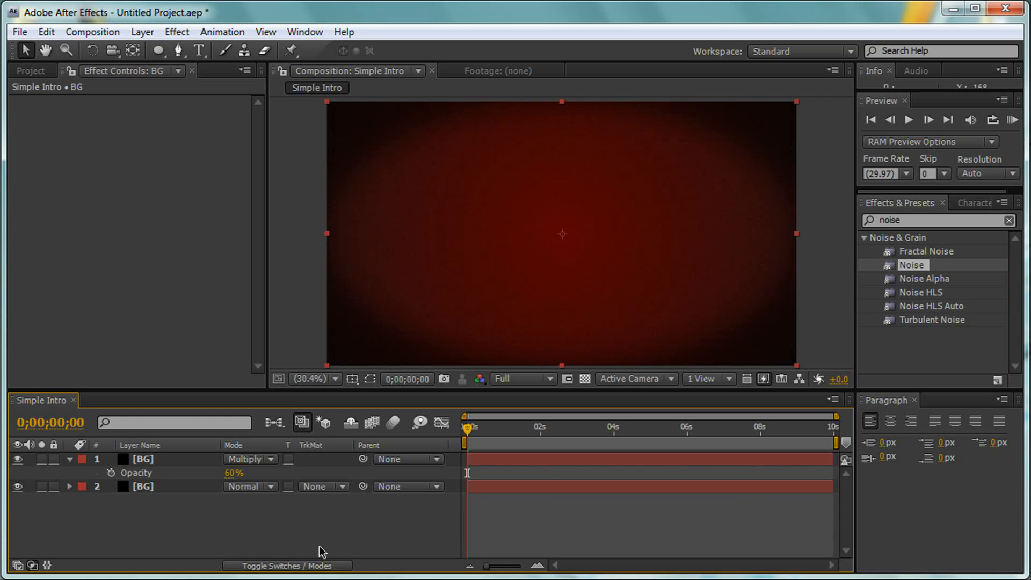
pyautogui.click(69, 462)
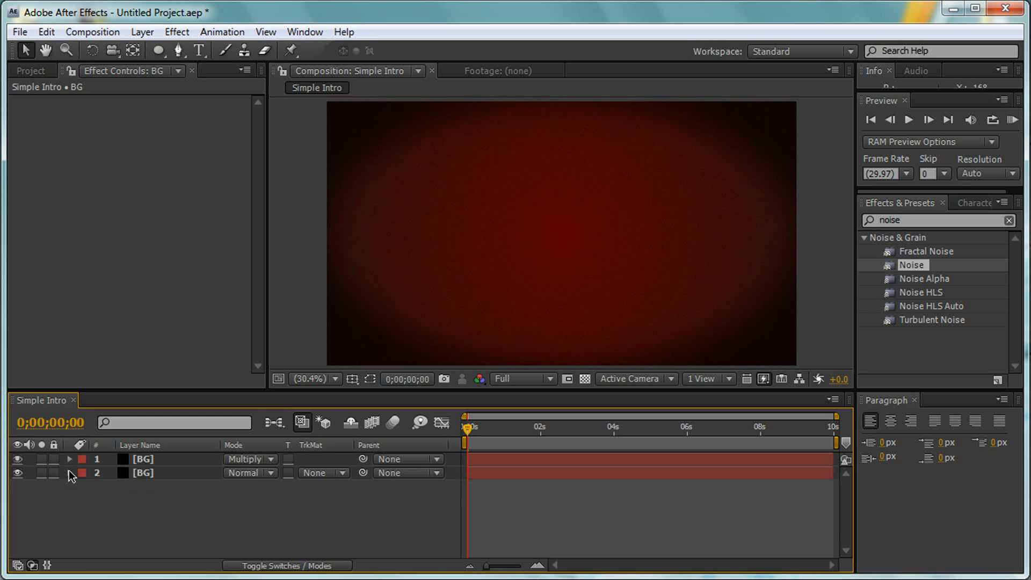
pyautogui.click(70, 473)
pyautogui.click(70, 473)
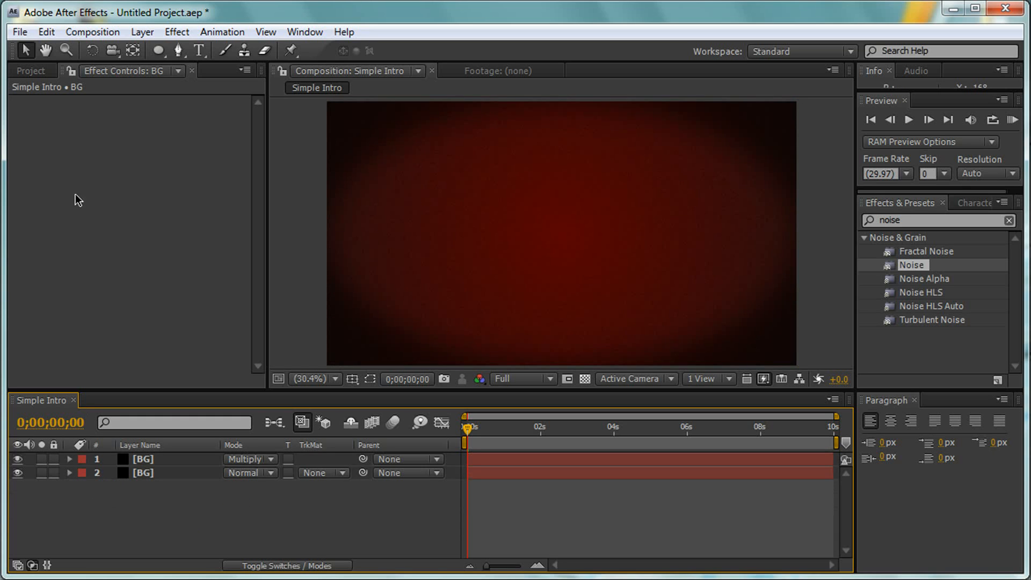
# - Import the Logo image from the Images folder and place it above both BG layers in the Simple Intro composition
pyautogui.click(41, 64)
pyautogui.click(69, 291)
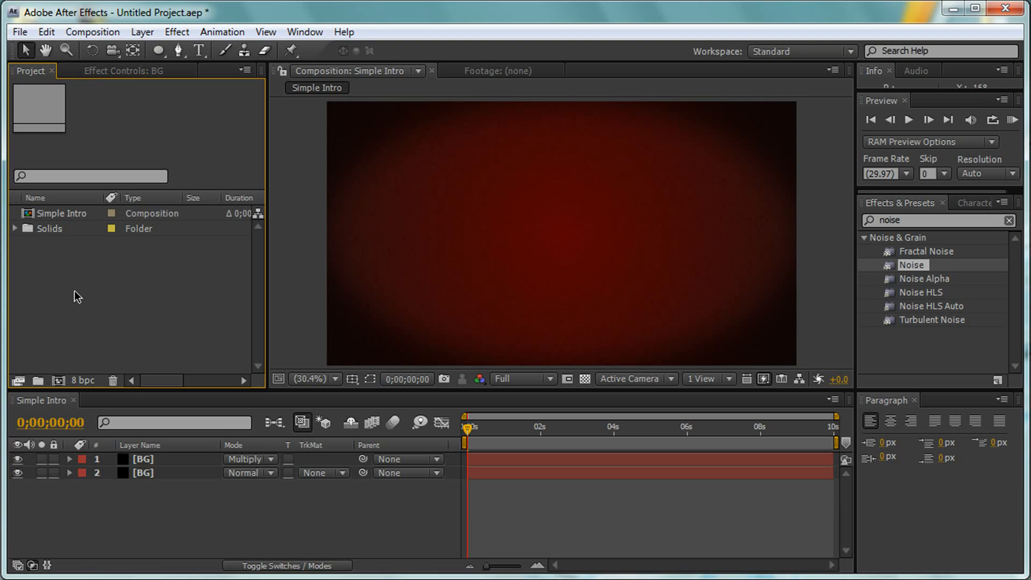
pyautogui.click(13, 33)
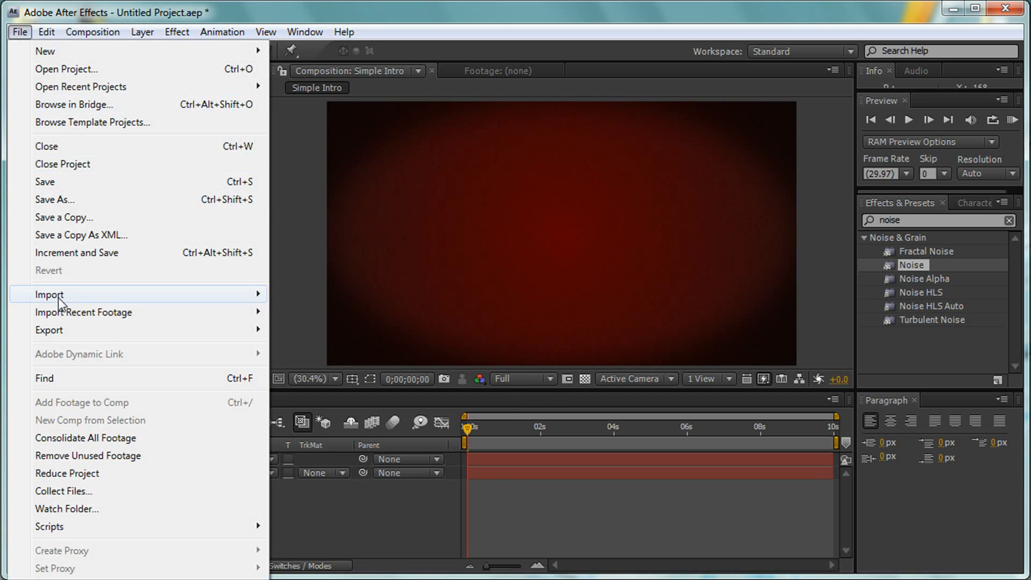
pyautogui.moveTo(67, 298)
pyautogui.click(379, 295)
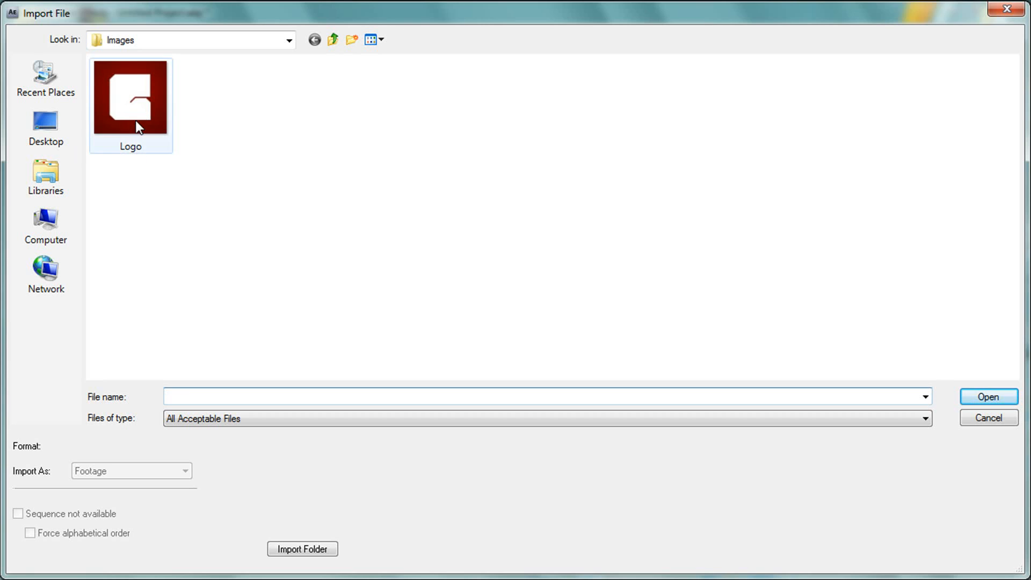
pyautogui.doubleClick(136, 121)
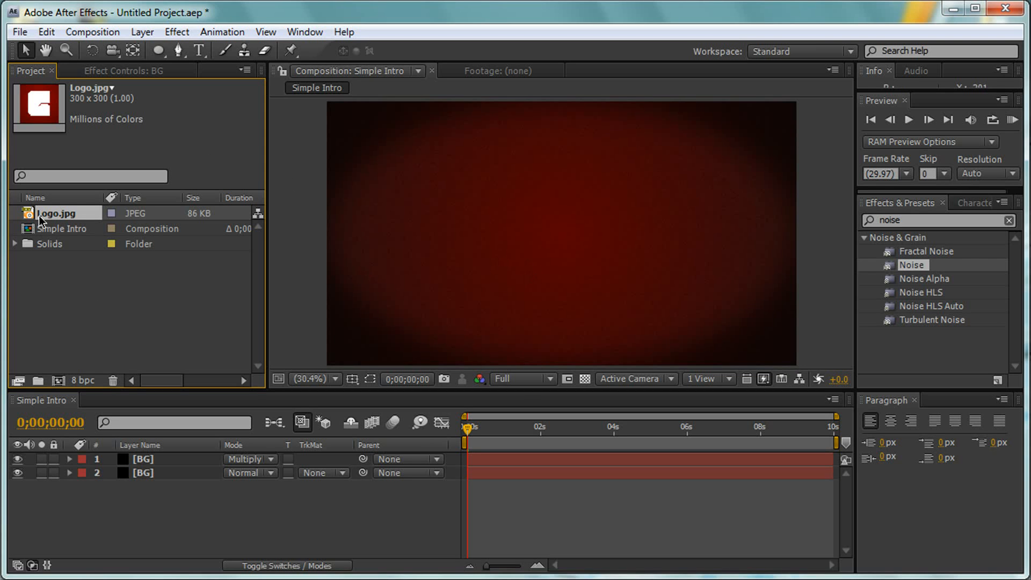
pyautogui.moveTo(66, 346); pyautogui.dragTo(121, 452)
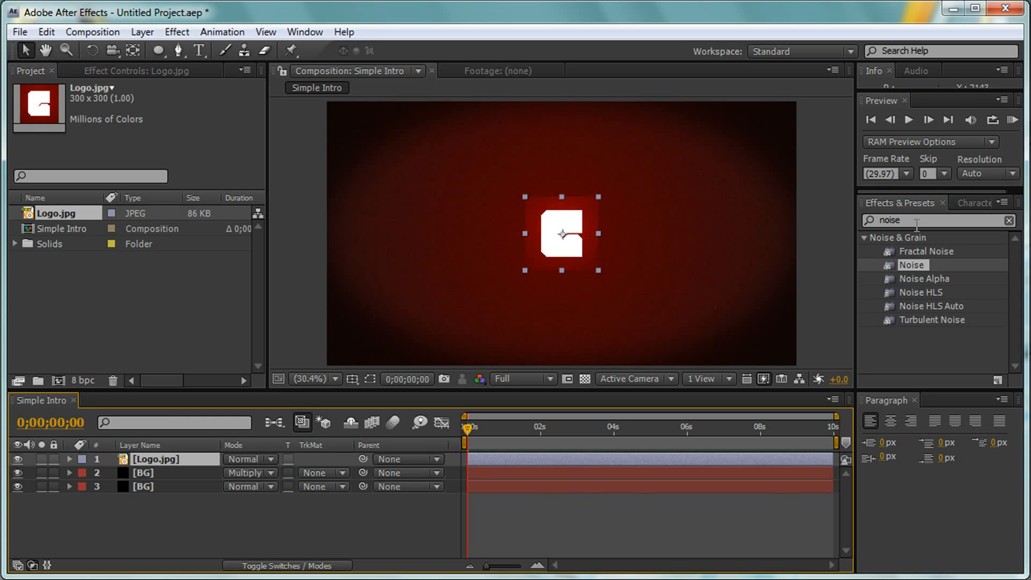
# - Search the effects for tint and apply the Tint effect to the Logo.jpg layer
pyautogui.moveTo(917, 223); pyautogui.dragTo(854, 220)
pyautogui.write('tint')
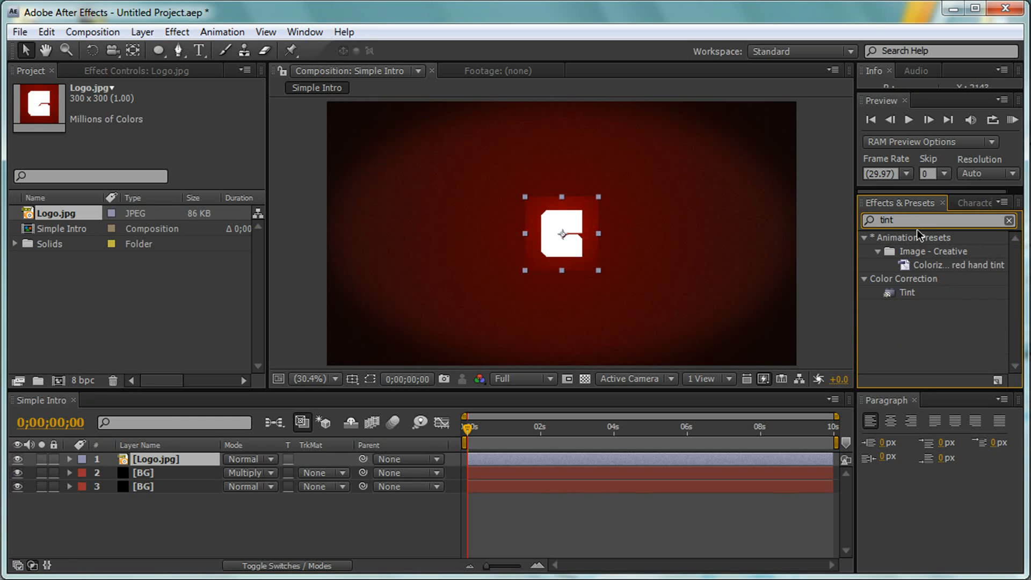
pyautogui.click(906, 293)
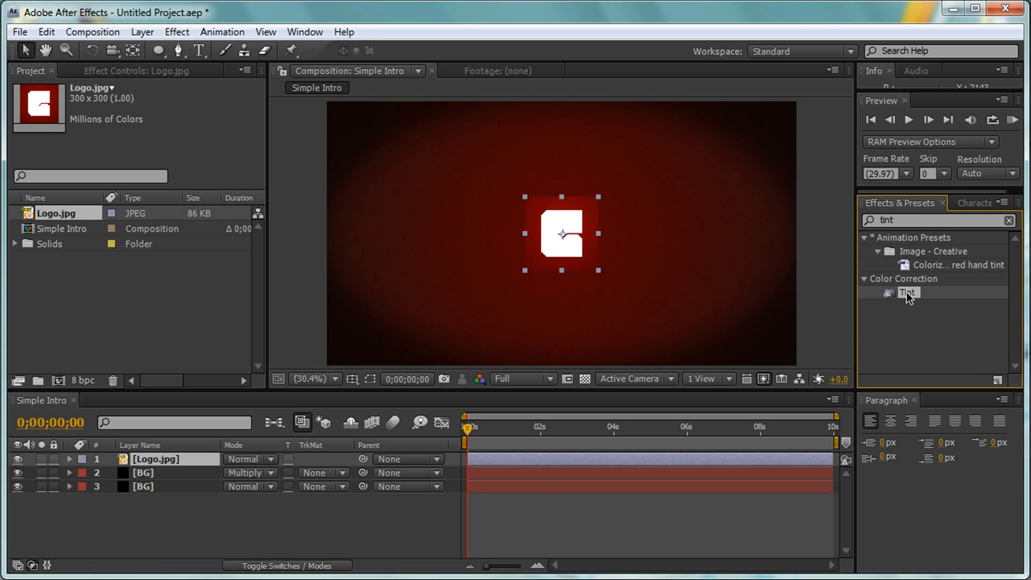
pyautogui.moveTo(858, 326); pyautogui.dragTo(153, 460)
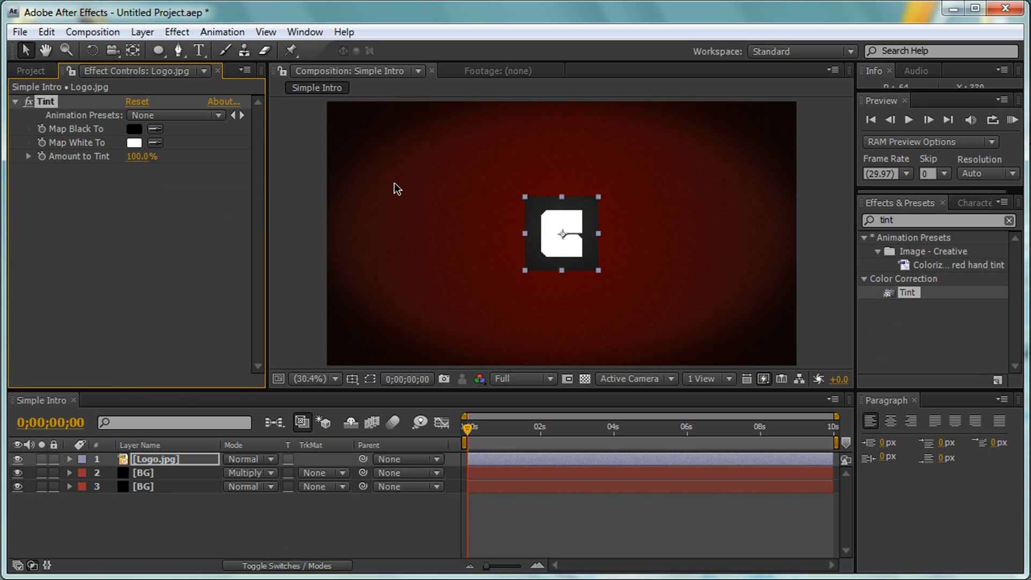
pyautogui.click(283, 503)
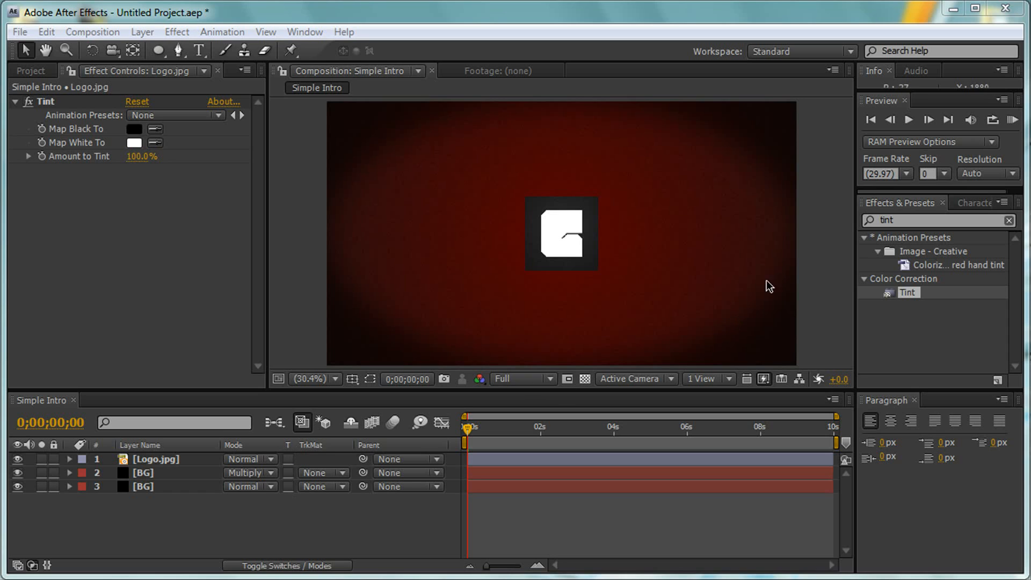
# - Search the effects for bulge and apply the Bulge effect to the Logo.jpg layer
pyautogui.click(174, 461)
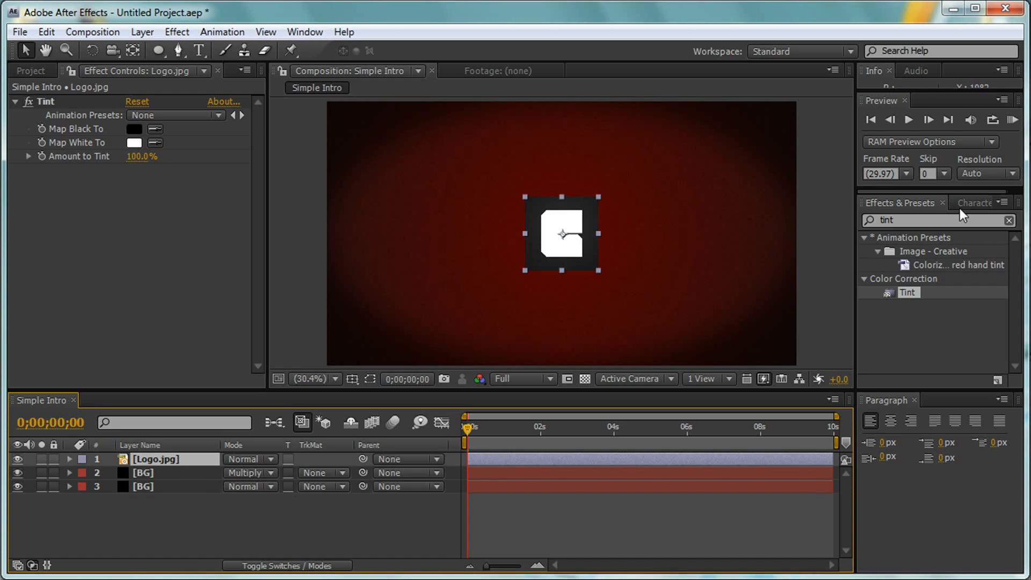
pyautogui.click(932, 223)
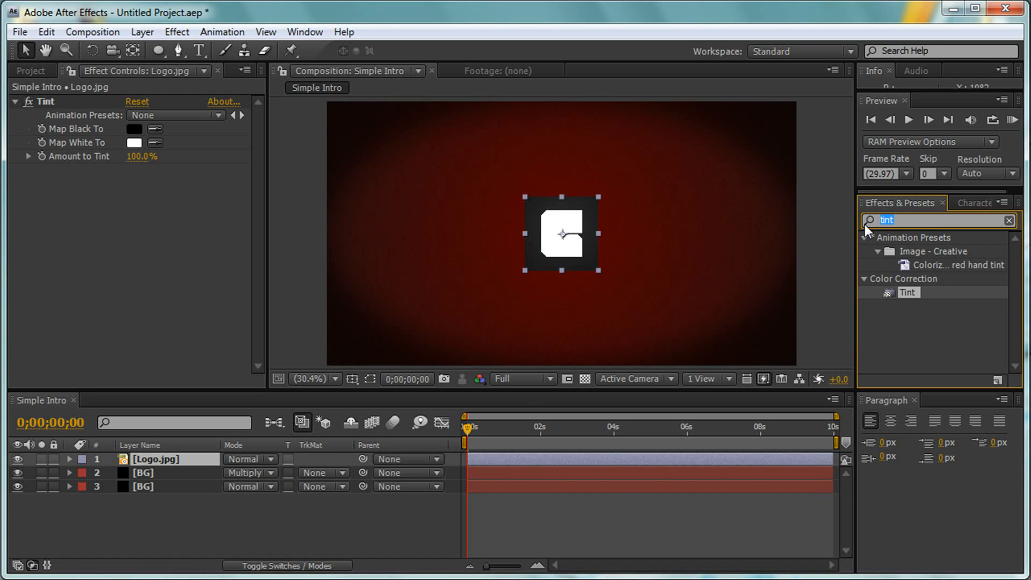
pyautogui.write('bulgr')
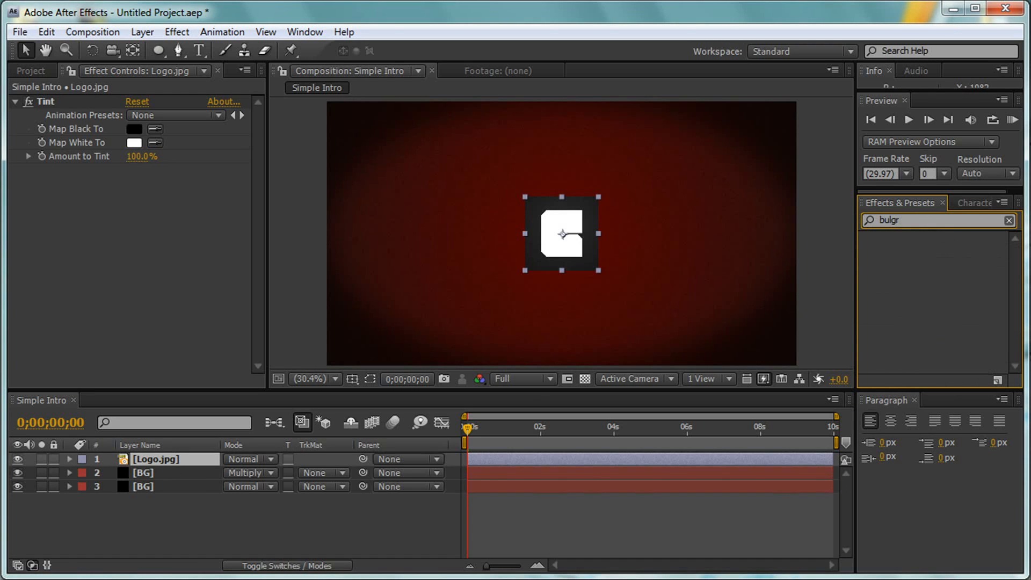
pyautogui.press('BackSpace')
pyautogui.write('e')
pyautogui.click(915, 253)
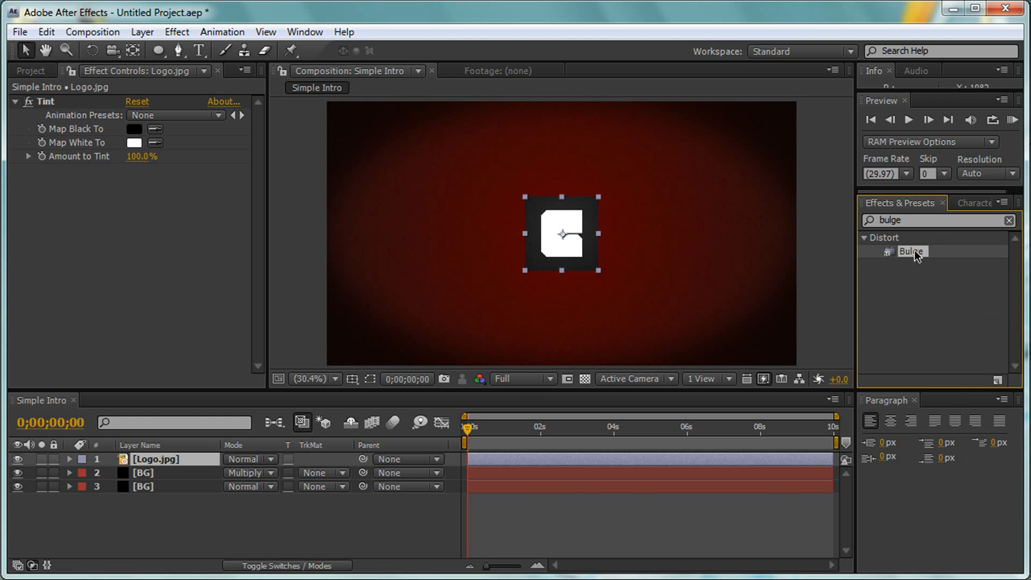
pyautogui.moveTo(915, 253); pyautogui.dragTo(145, 455)
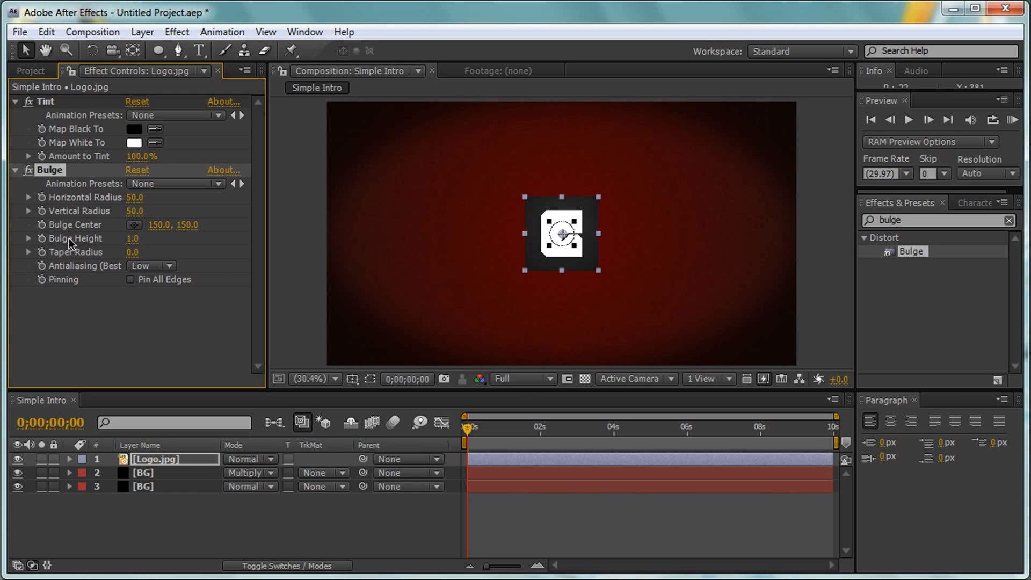
# - Enable keyframing for the Bulge Height at the start and set the bulge's horizontal and vertical radius to 250
pyautogui.click(41, 238)
pyautogui.click(132, 197)
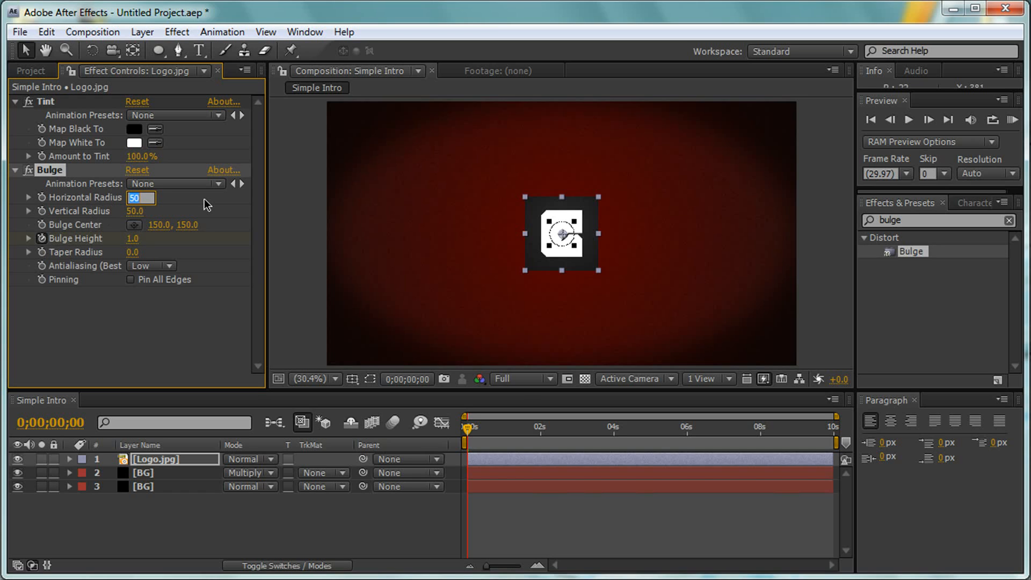
pyautogui.write('250')
pyautogui.press('Tab')
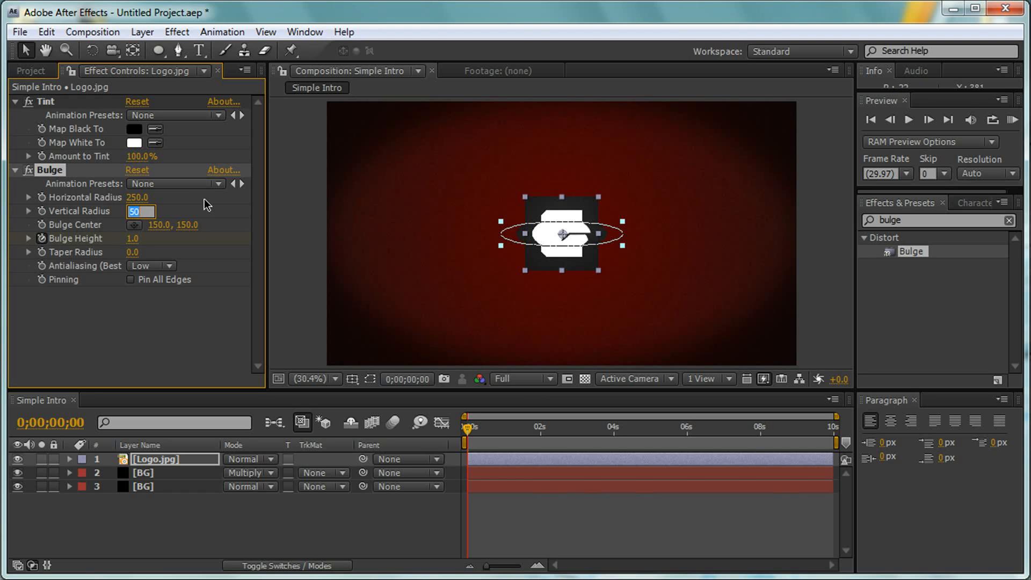
pyautogui.write('250')
pyautogui.press('Return')
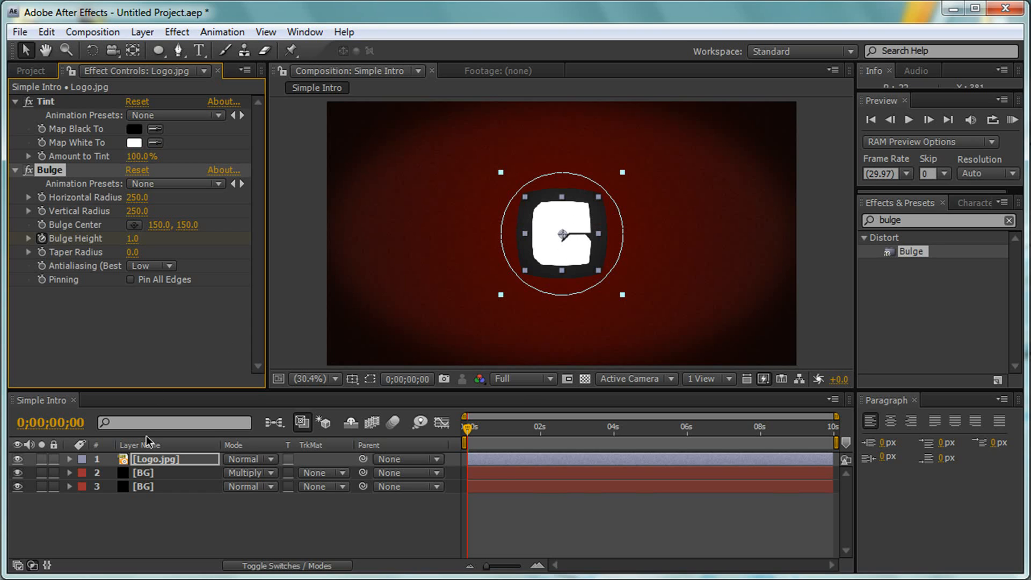
# - Reveal the Logo.jpg layer's keyframed properties and set the Bulge Height to 0 at the first frame
pyautogui.click(152, 458)
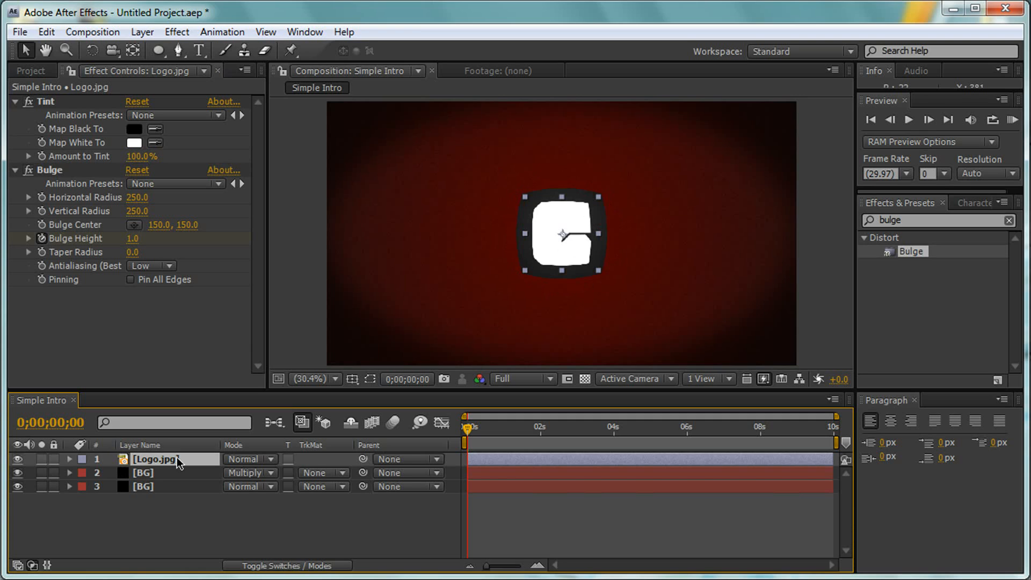
pyautogui.press('u')
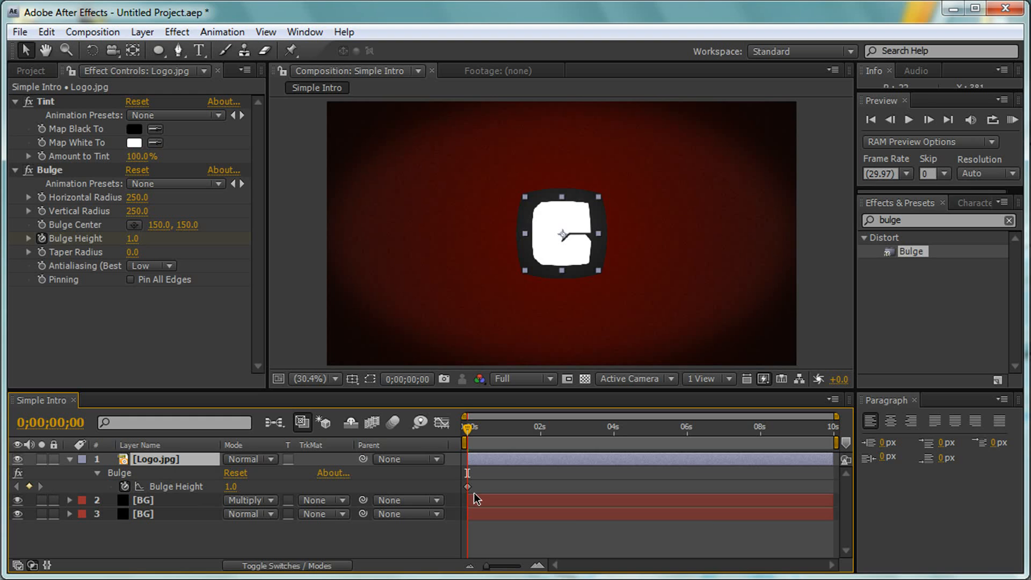
pyautogui.click(231, 486)
pyautogui.write('0')
pyautogui.press('Return')
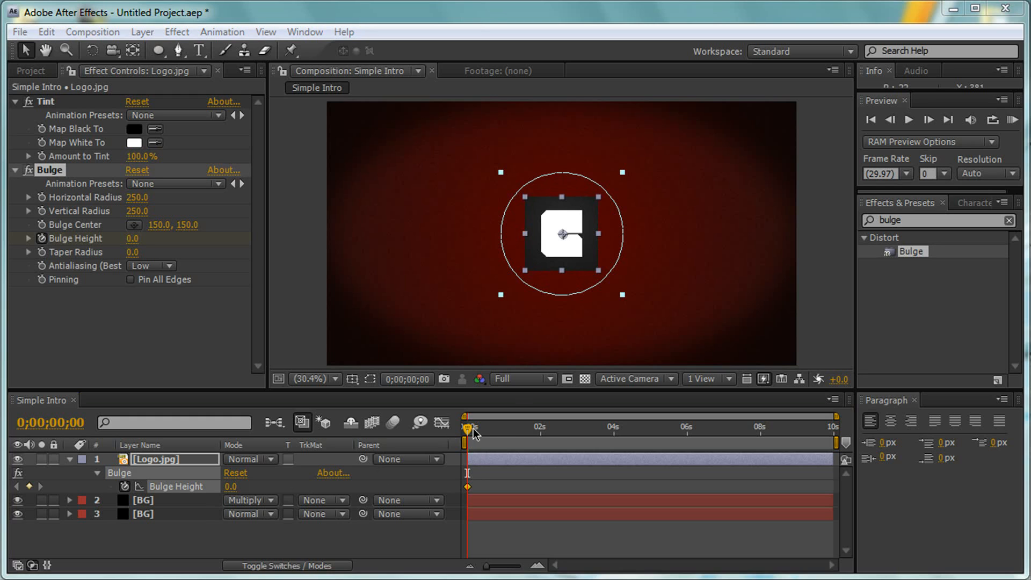
# - Keyframe the logo's Bulge Height at 1 on 0;00;00;15 and back at 0 on 0;00;01;00
pyautogui.moveTo(471, 429); pyautogui.dragTo(487, 429)
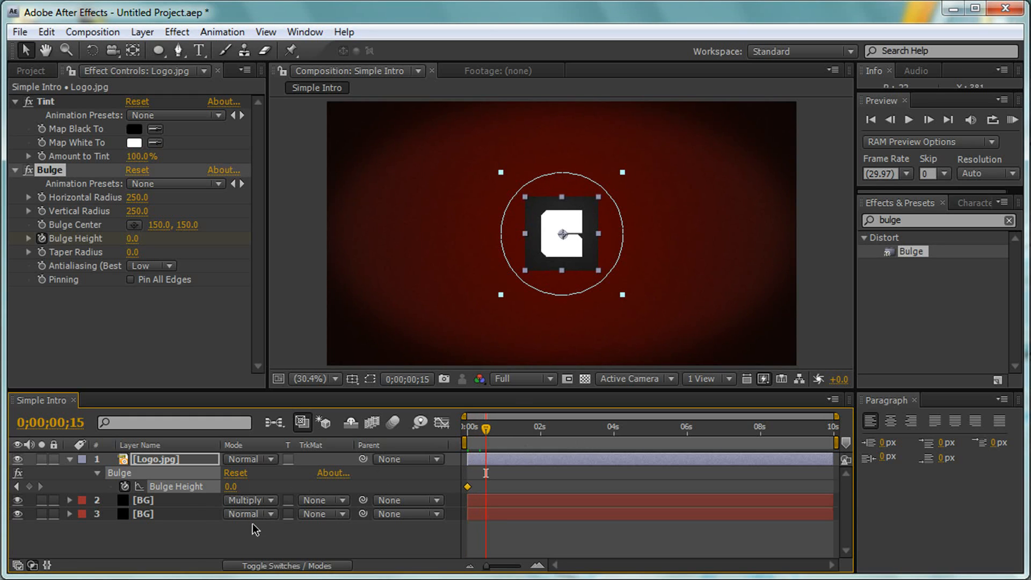
pyautogui.click(231, 489)
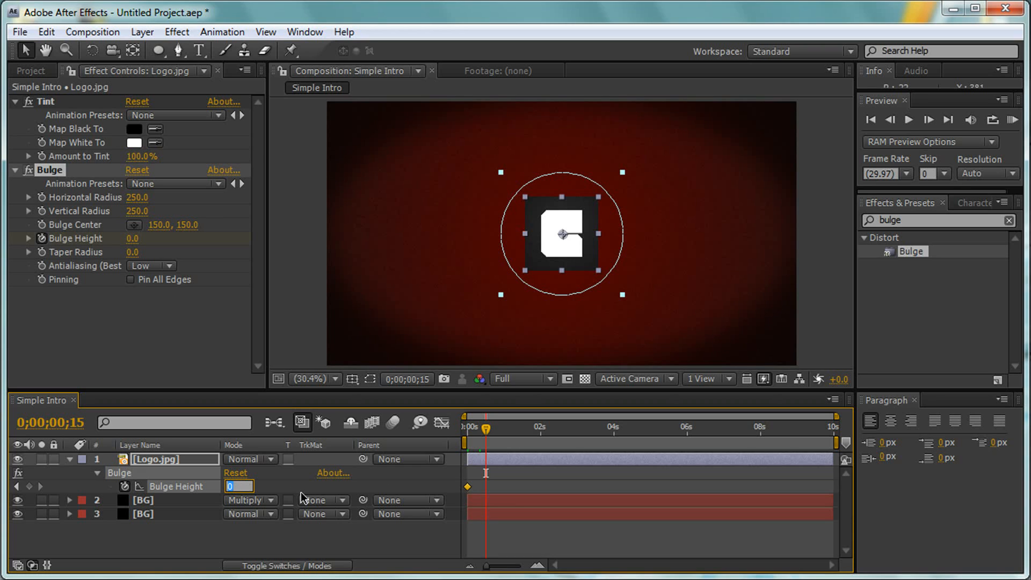
pyautogui.write('1')
pyautogui.press('Return')
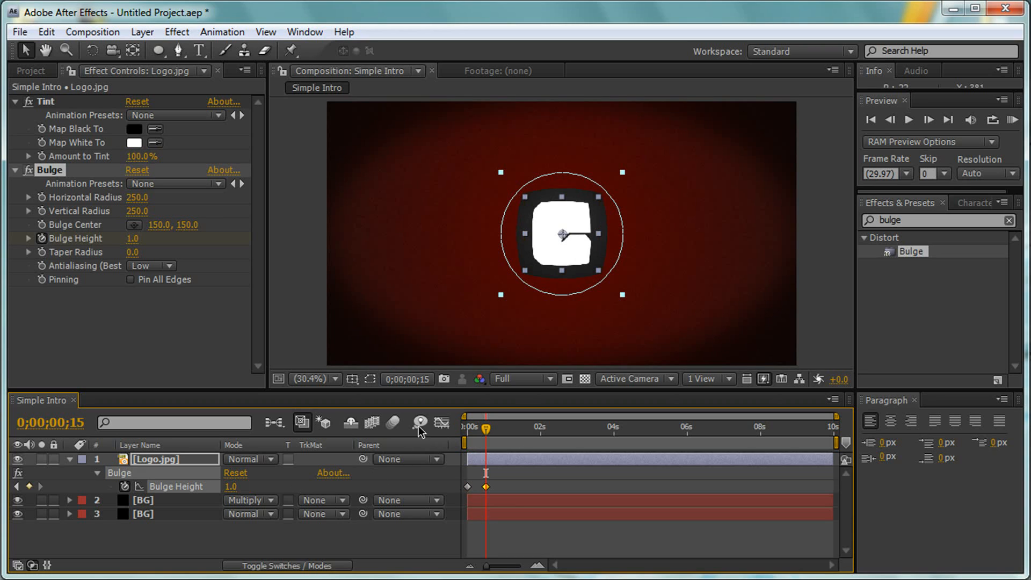
pyautogui.moveTo(489, 431); pyautogui.dragTo(503, 430)
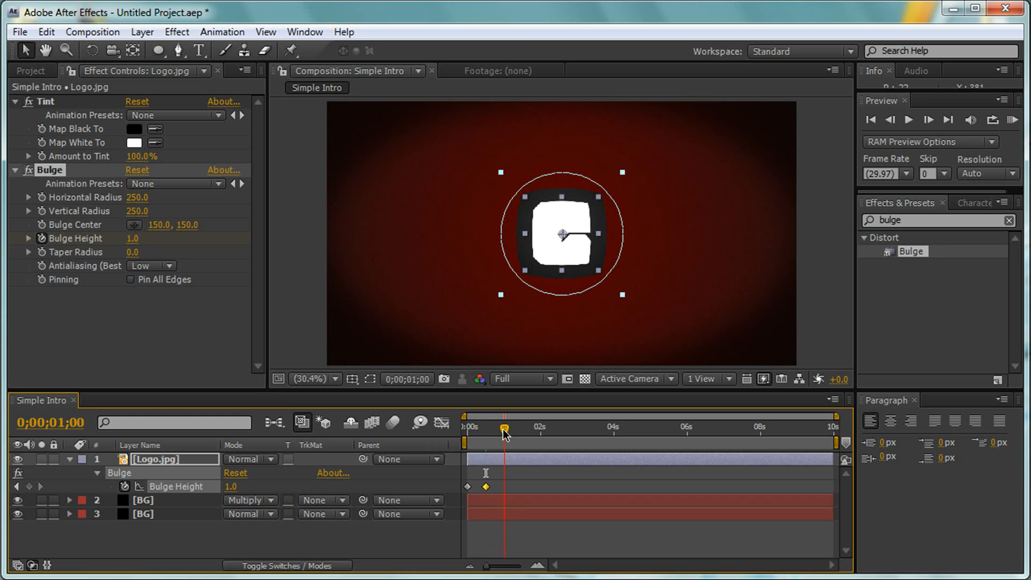
pyautogui.click(232, 486)
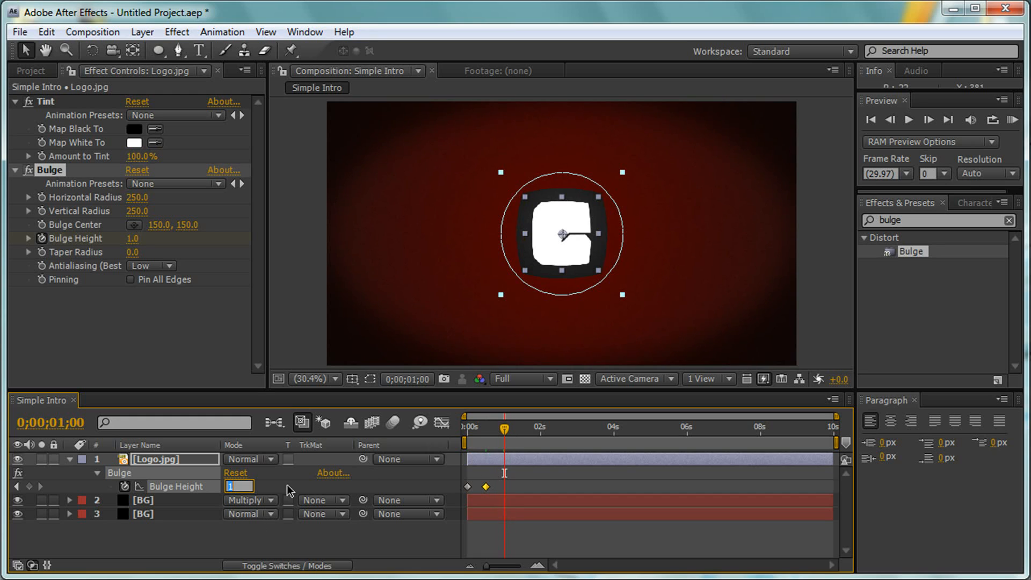
pyautogui.write('0')
pyautogui.press('Return')
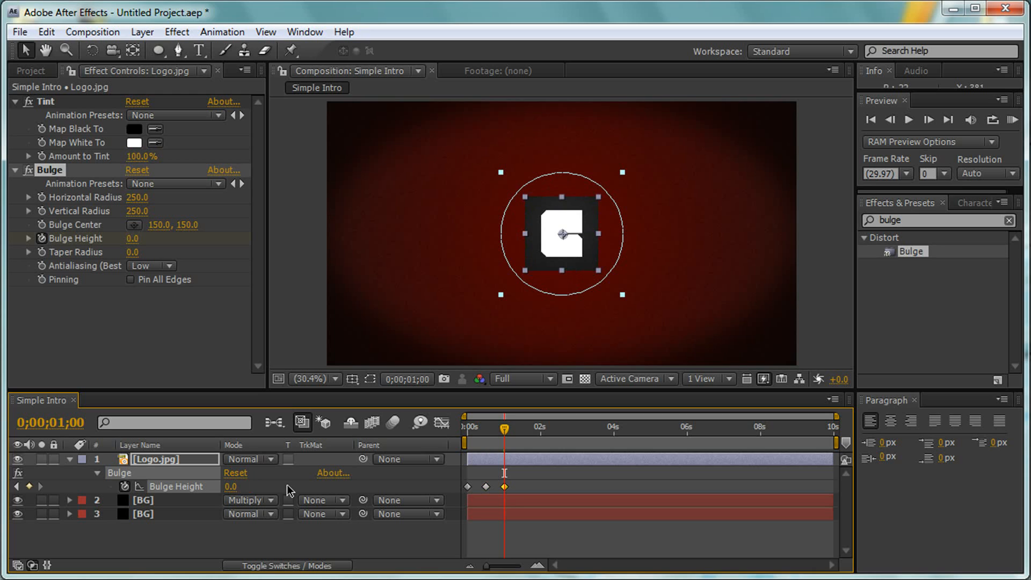
# - Keyframe the Logo.jpg layer's Scale at 100% on 0;00;01;00 and at 0% on the first frame
pyautogui.click(142, 462)
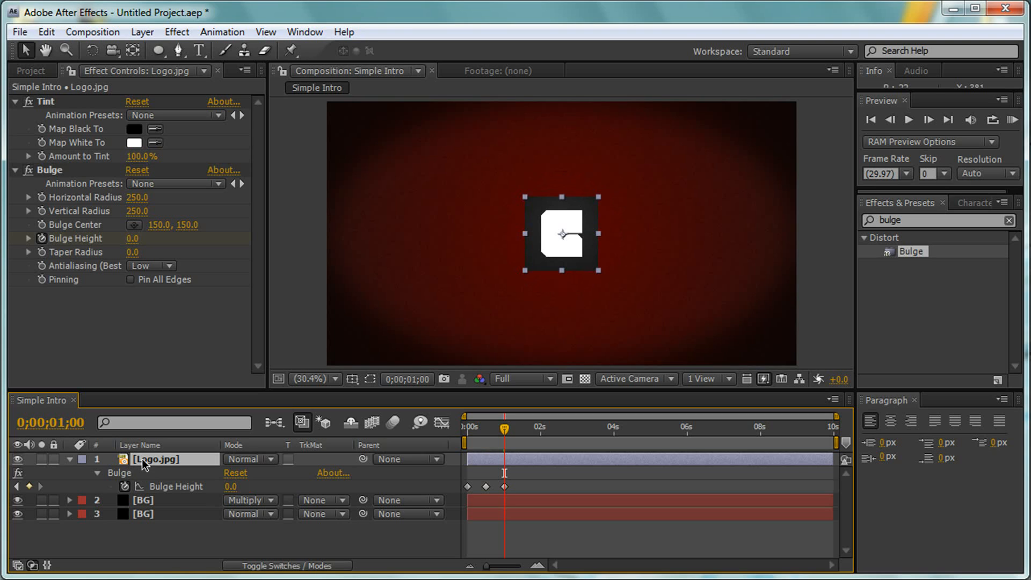
pyautogui.press('s')
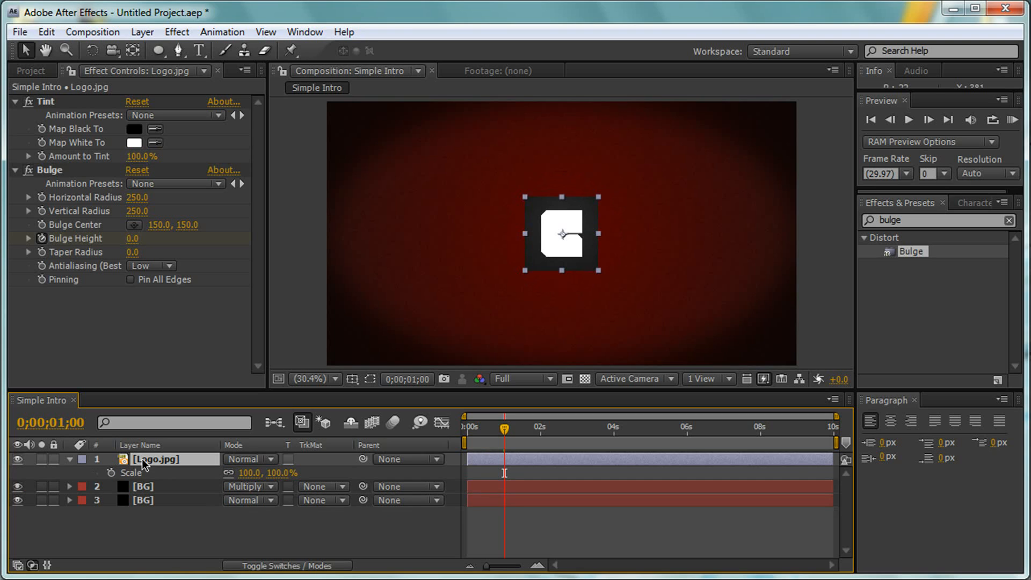
pyautogui.click(111, 473)
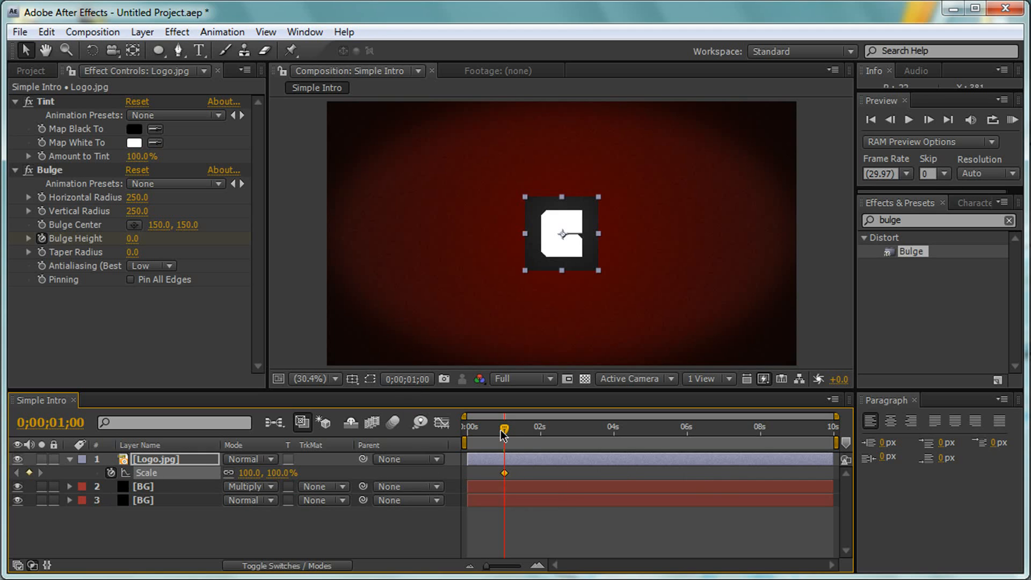
pyautogui.moveTo(504, 430); pyautogui.dragTo(466, 430)
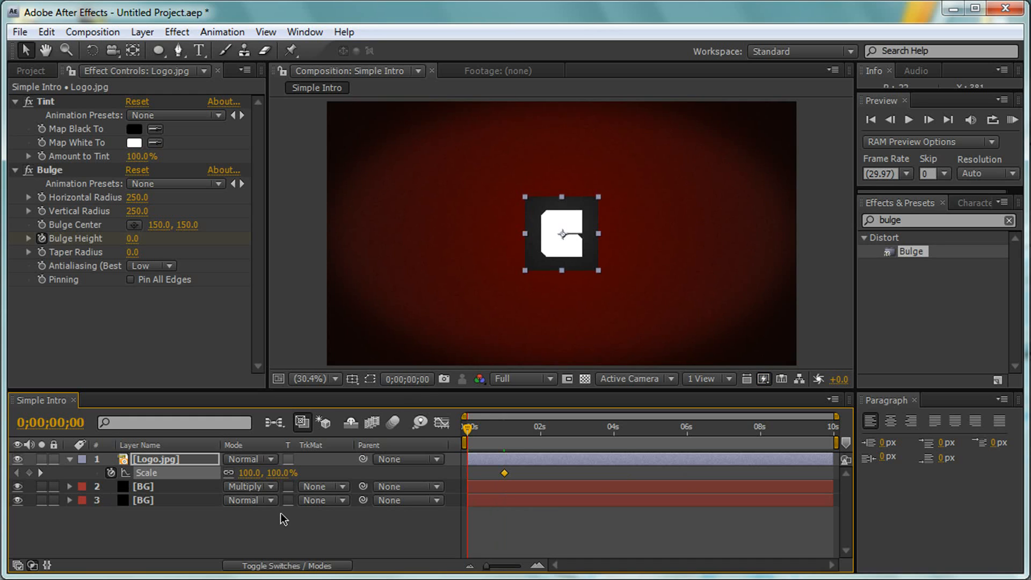
pyautogui.click(282, 475)
pyautogui.write('0')
pyautogui.press('Return')
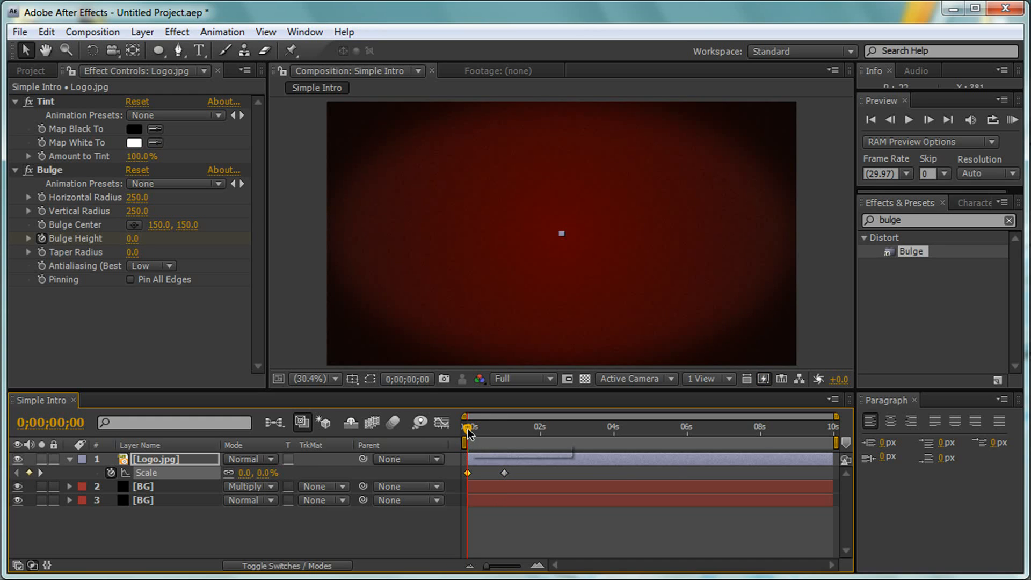
# - Add a Scale keyframe of 120% to the Logo.jpg layer at 0;00;00;15
pyautogui.moveTo(468, 431); pyautogui.dragTo(486, 432)
pyautogui.click(274, 472)
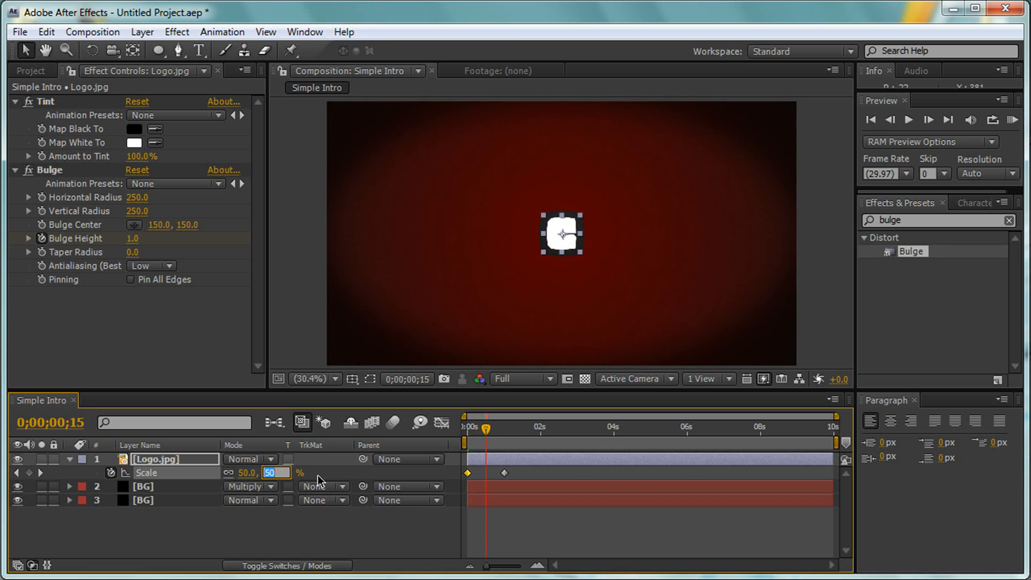
pyautogui.write('120')
pyautogui.press('Return')
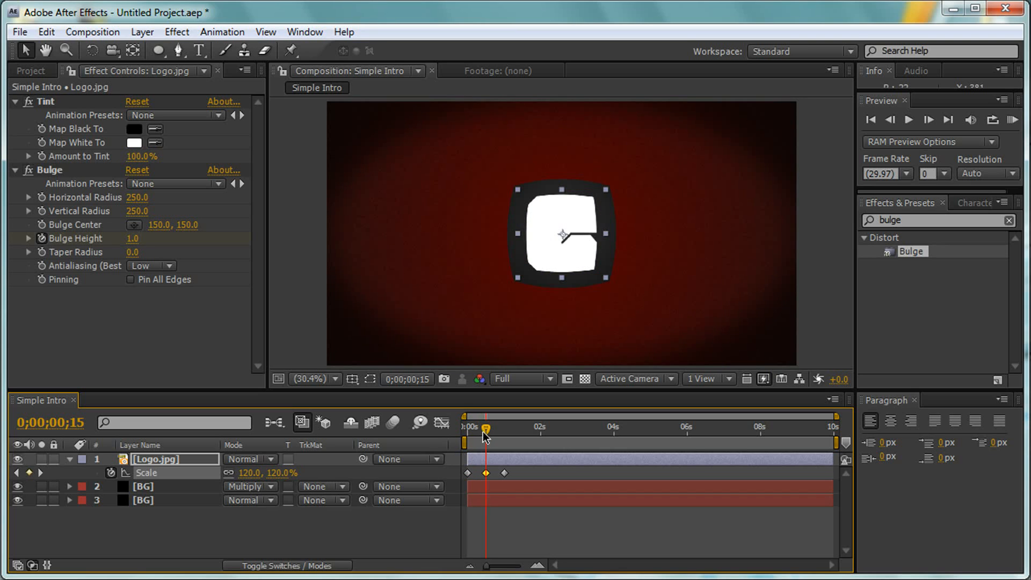
# - Reveal the Logo.jpg layer's Position and set its first keyframe at 0;00;01;00, keeping the logo centred
pyautogui.moveTo(486, 430)
pyautogui.mouseDown()
pyautogui.moveTo(456, 436)
pyautogui.moveTo(501, 430)
pyautogui.mouseUp()
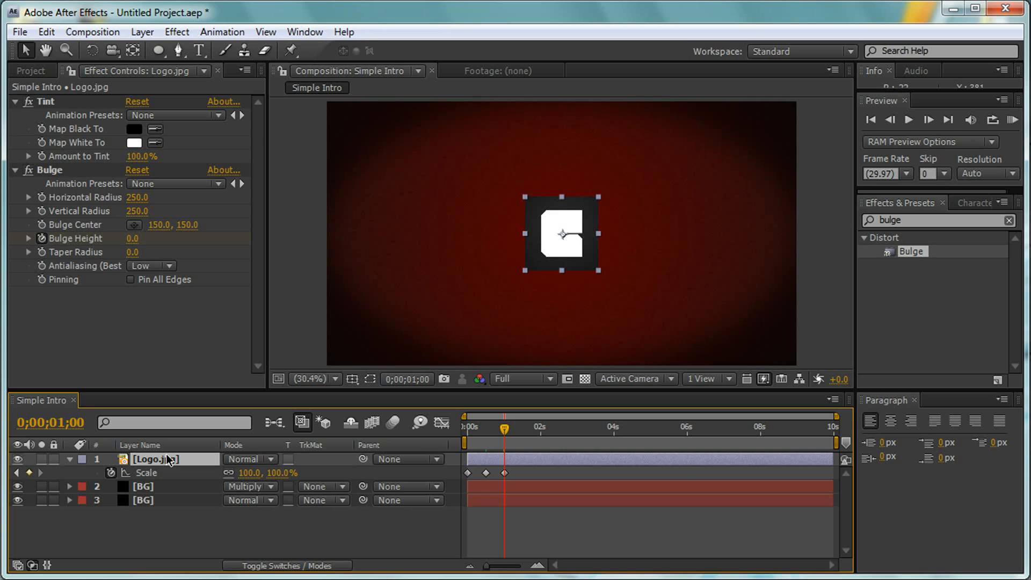
pyautogui.press('p')
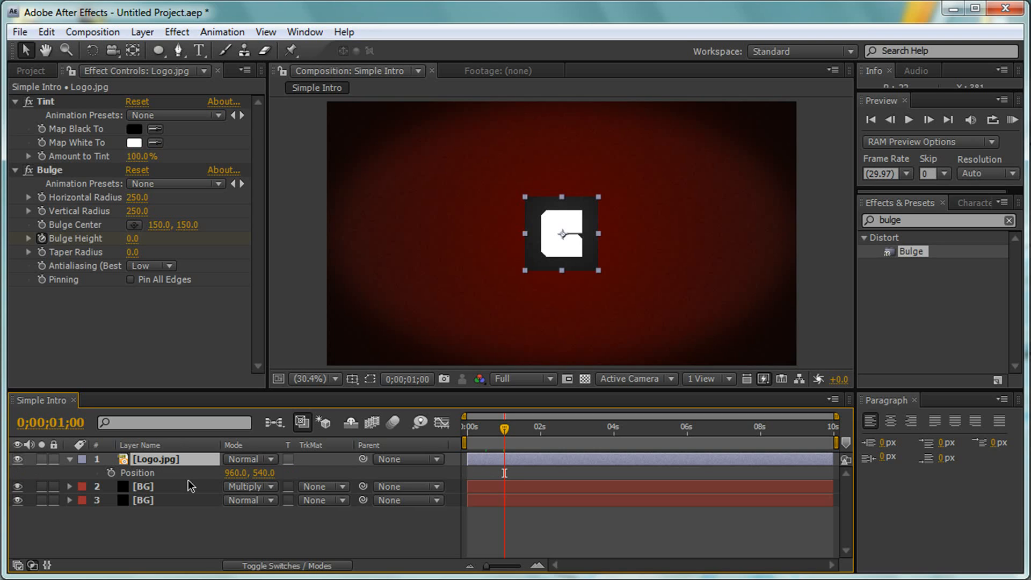
pyautogui.click(239, 472)
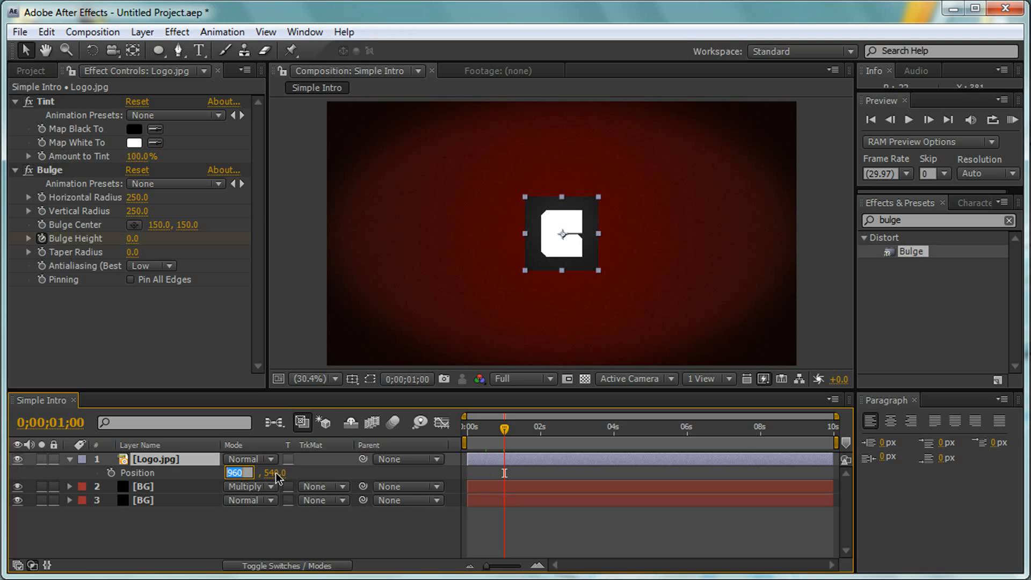
pyautogui.click(110, 473)
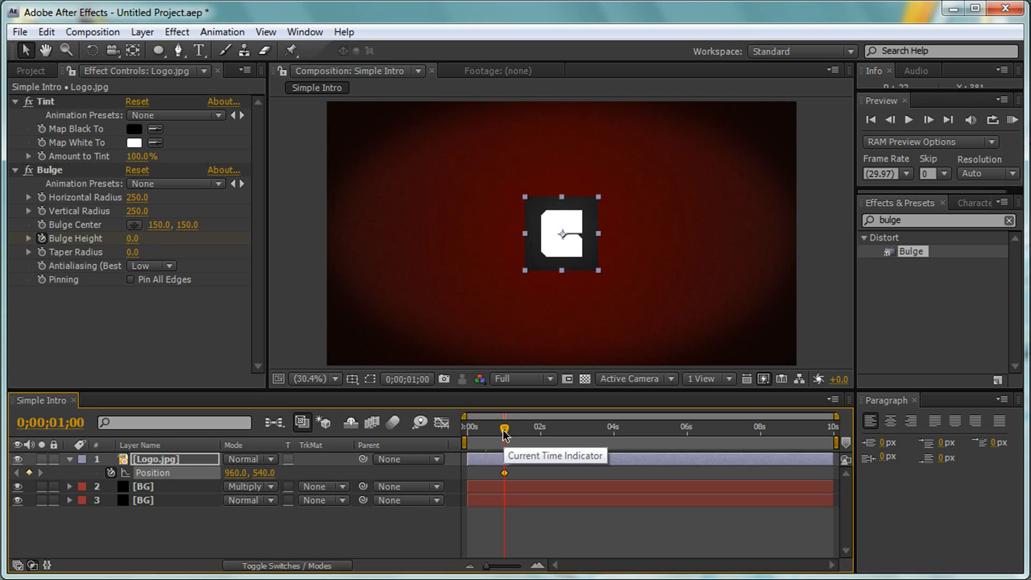
# - Set the logo's horizontal position to 634 at 0;00;01;15, then collapse the layer's properties and deselect it
pyautogui.moveTo(503, 436); pyautogui.dragTo(522, 436)
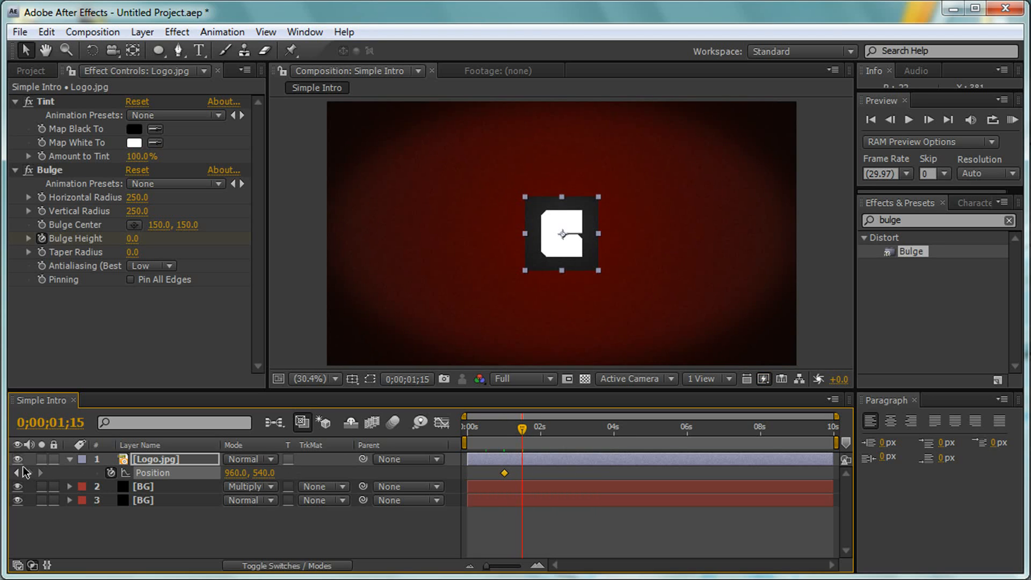
pyautogui.click(234, 472)
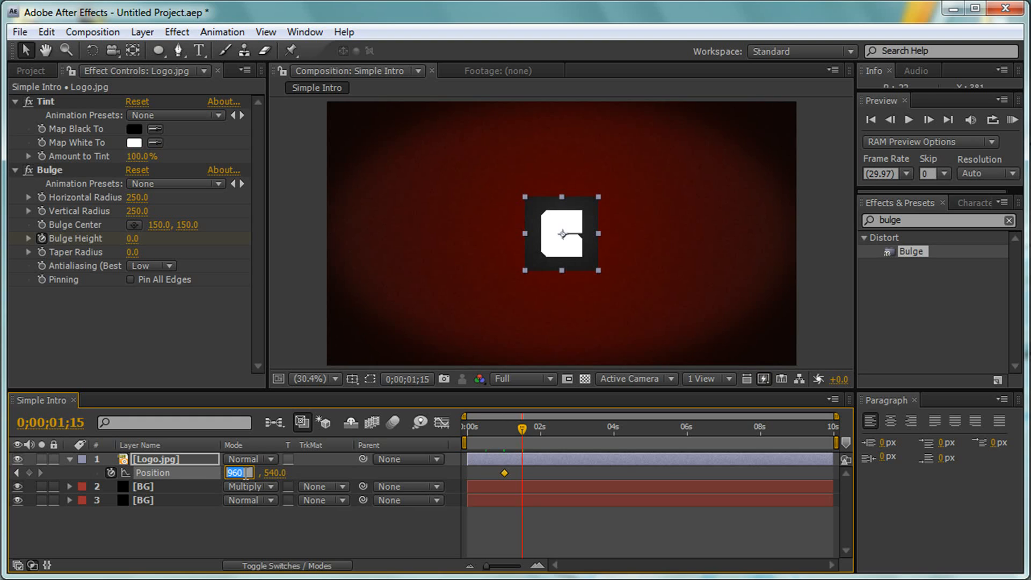
pyautogui.write('634')
pyautogui.press('Return')
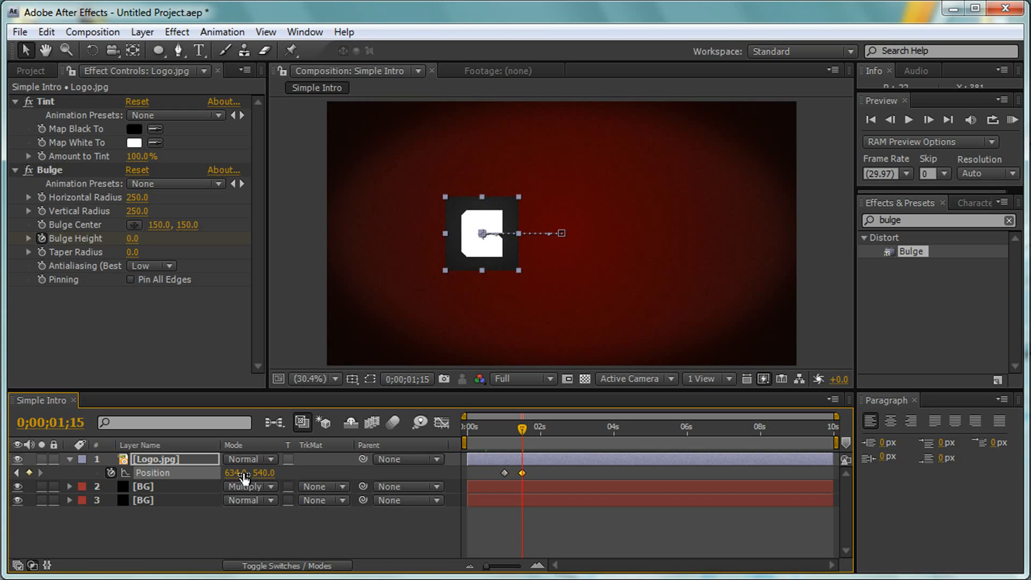
pyautogui.click(71, 459)
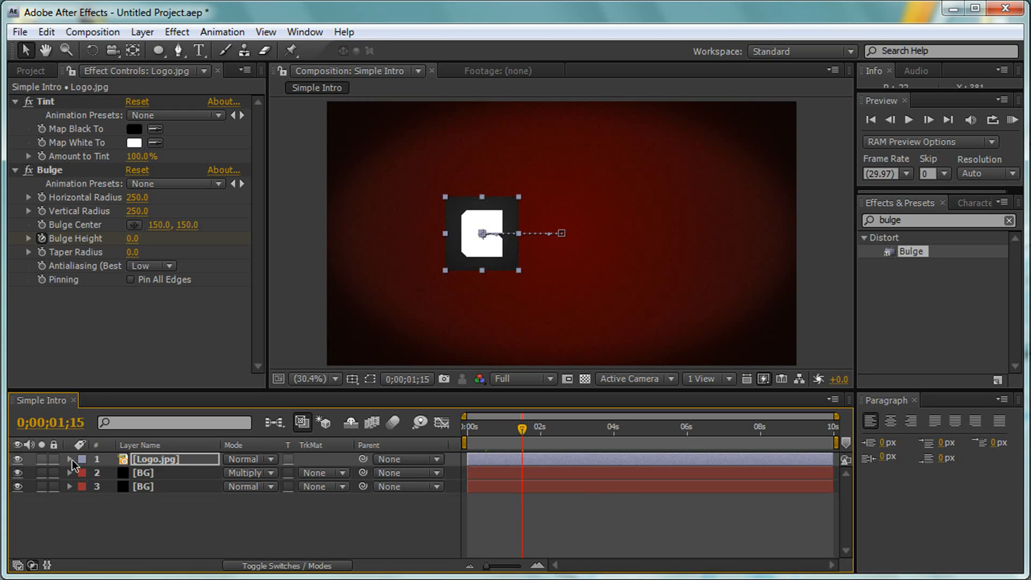
pyautogui.click(137, 510)
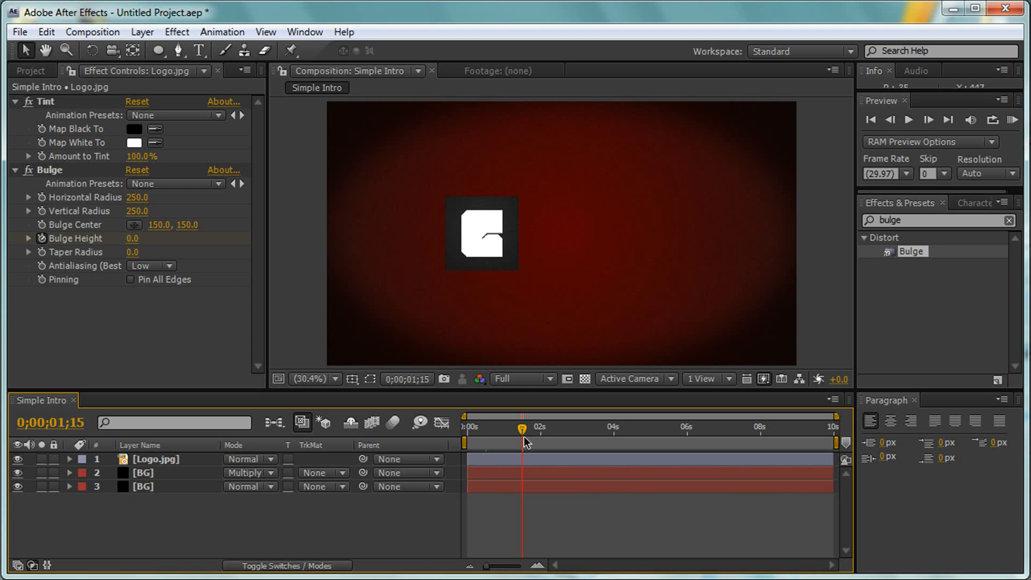
# - Add a text layer reading "Welcome to" beside the logo, with the current time at 0;00;01;10
pyautogui.moveTo(525, 438)
pyautogui.mouseDown()
pyautogui.moveTo(467, 436)
pyautogui.moveTo(531, 430)
pyautogui.moveTo(518, 428)
pyautogui.mouseUp()
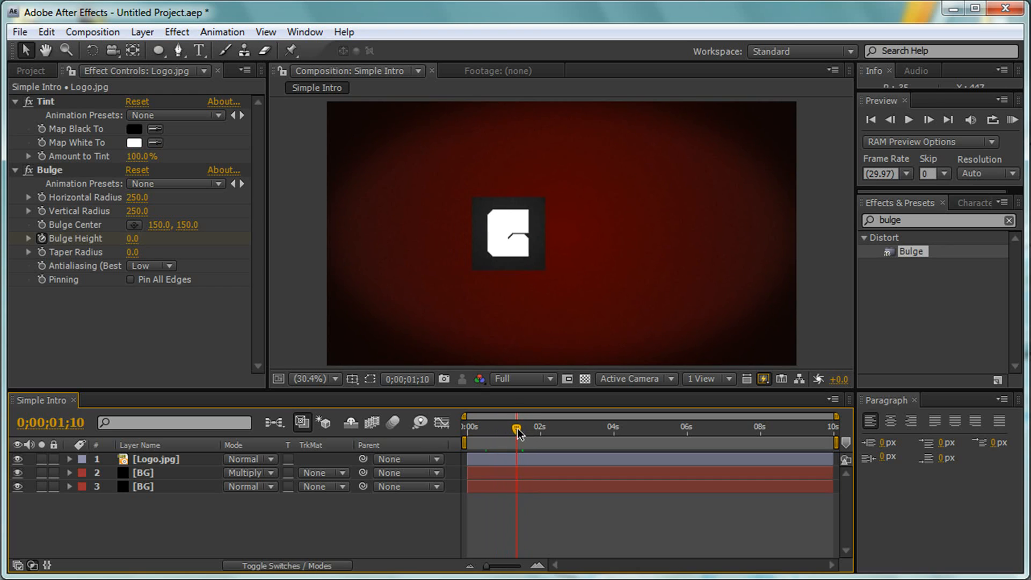
pyautogui.click(198, 53)
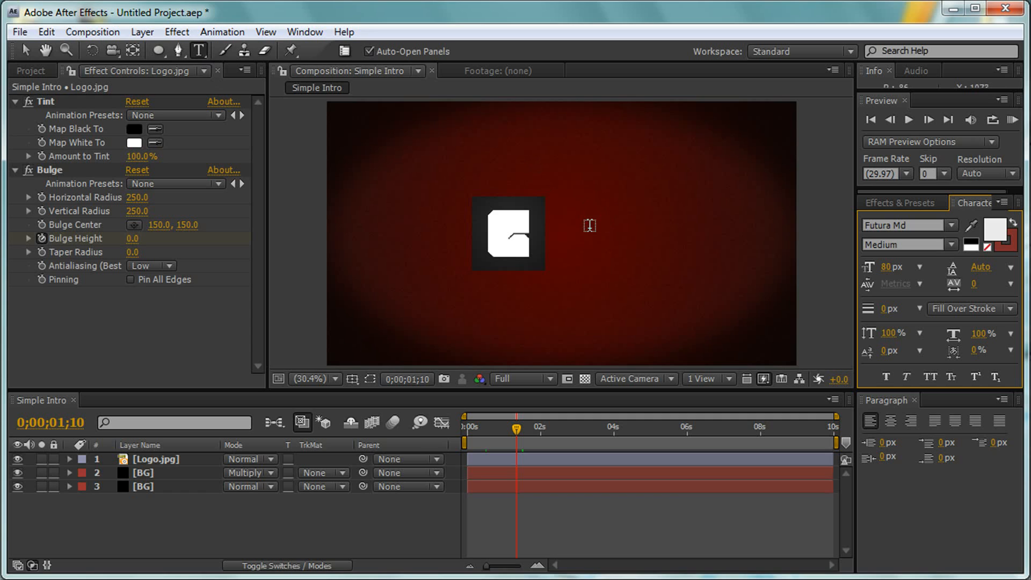
pyautogui.click(593, 228)
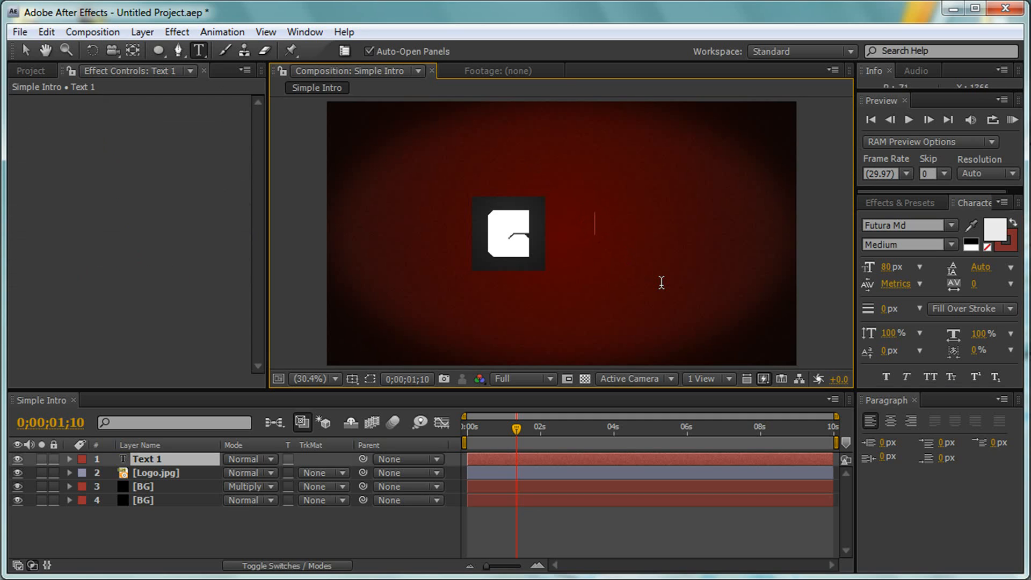
pyautogui.write('Welcome to')
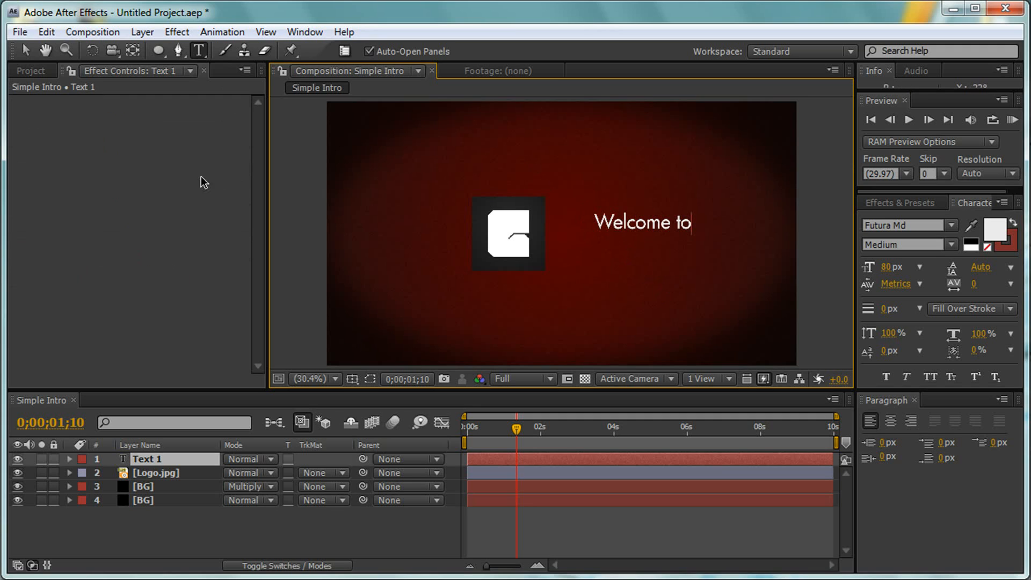
# - Finish the "Welcome to" text and add a separate text layer reading "GraphicZA" above it
pyautogui.click(24, 51)
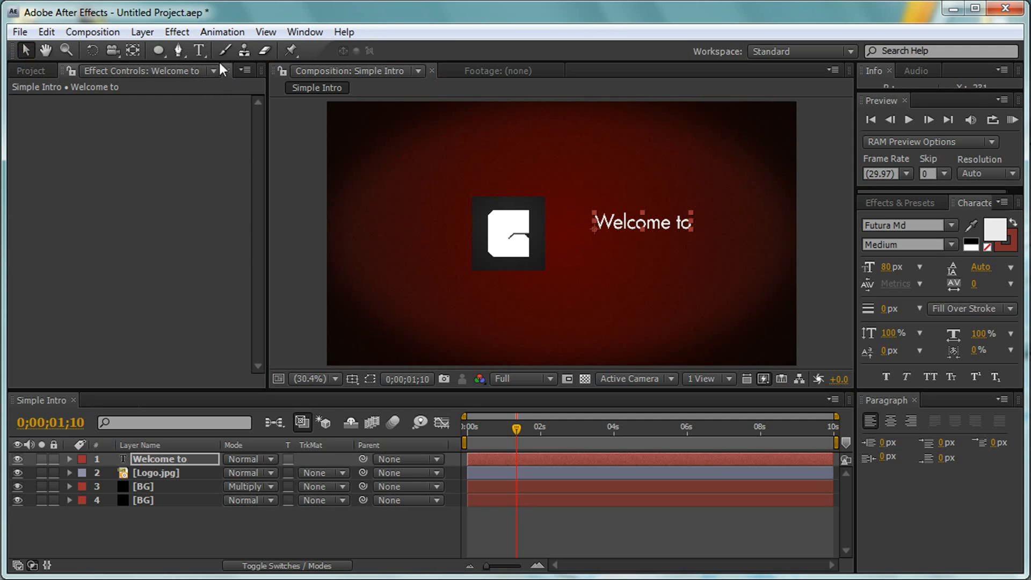
pyautogui.click(199, 50)
pyautogui.click(619, 170)
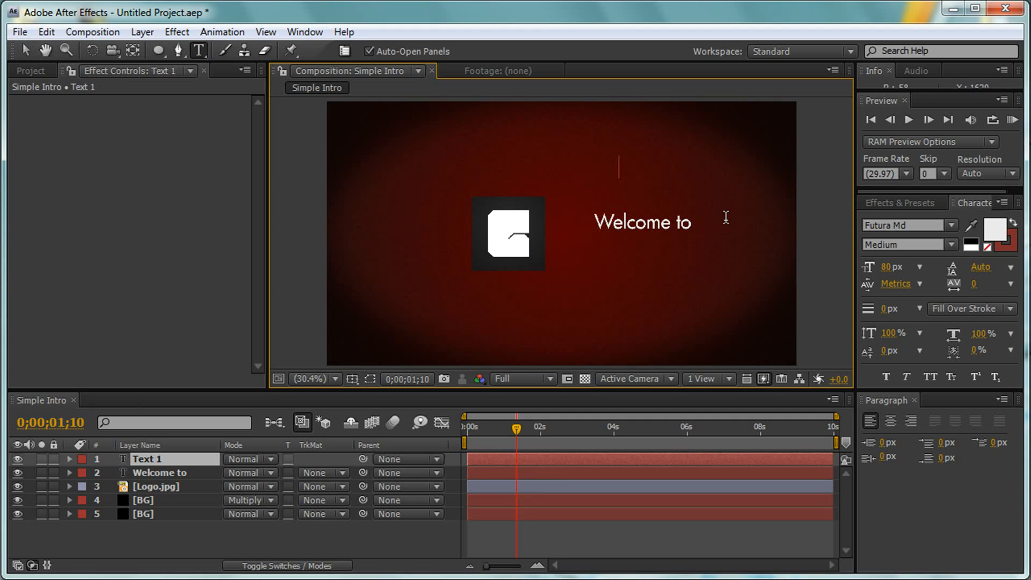
pyautogui.write('GraphicZA')
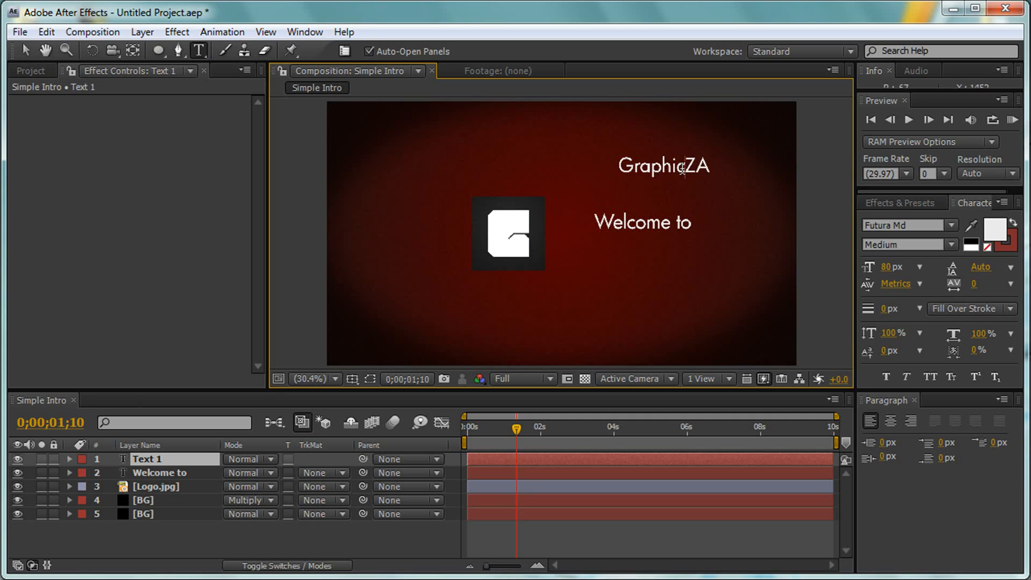
# - Set the font size of the whole "GraphicZA" text to 120 px, undoing the accidental overwrite of its wording
pyautogui.doubleClick(682, 168)
pyautogui.moveTo(888, 267)
pyautogui.mouseDown()
pyautogui.moveTo(900, 273)
pyautogui.moveTo(889, 273)
pyautogui.mouseUp()
pyautogui.write('12')
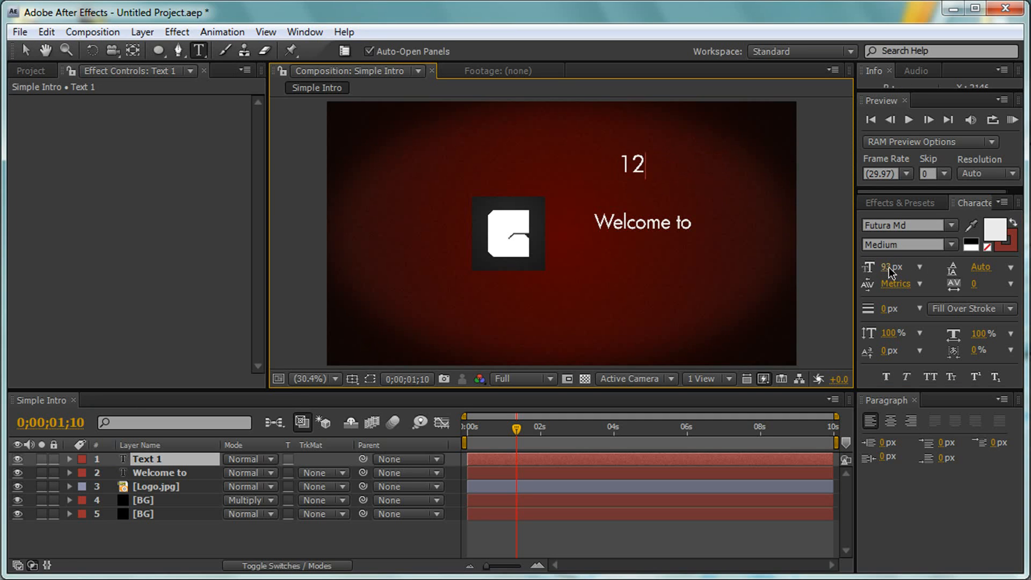
pyautogui.hotkey('ctrl', 'z')
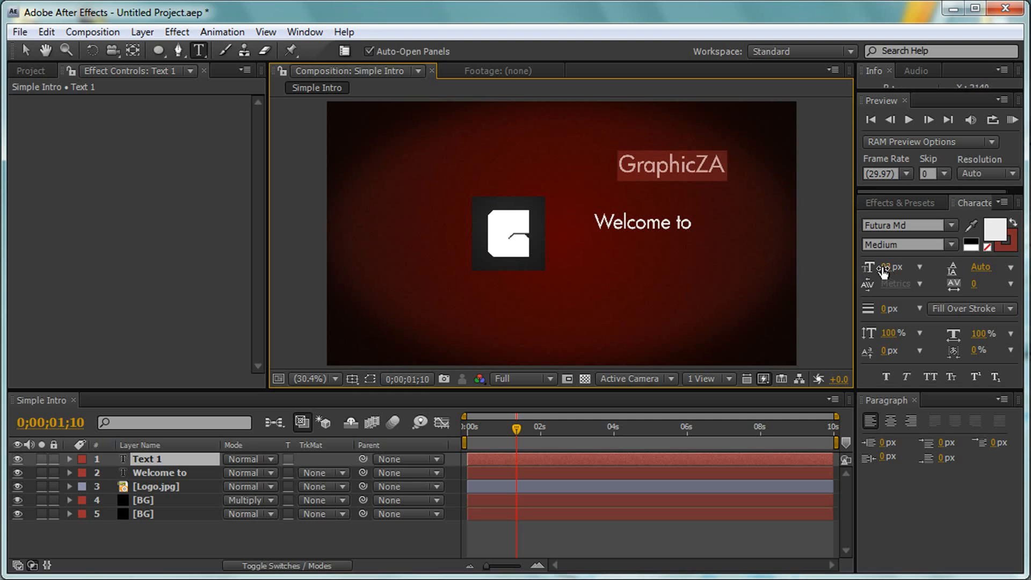
pyautogui.click(886, 267)
pyautogui.write('120')
pyautogui.press('Return')
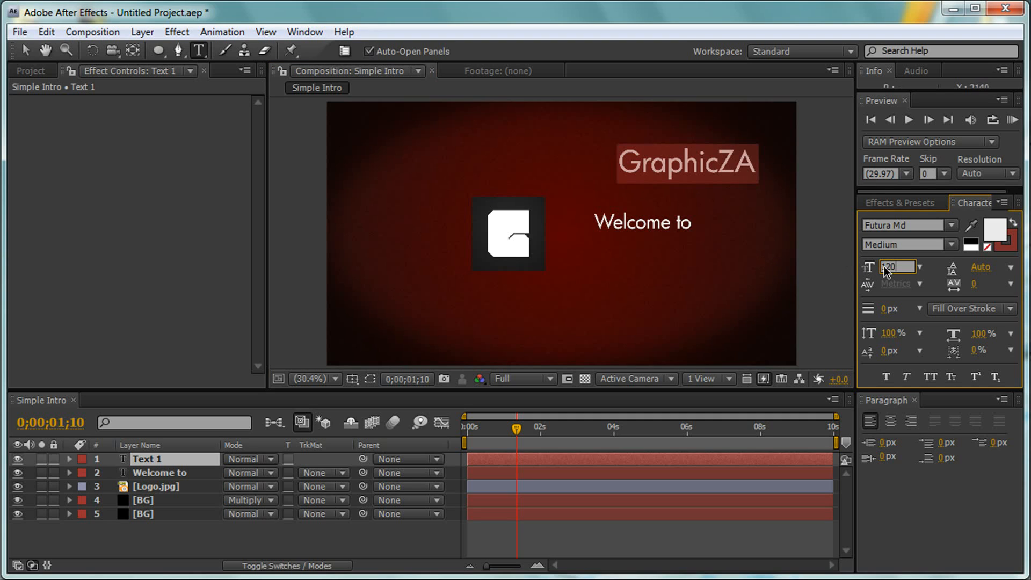
# - Change the selected "GraphicZA" text's font to Molot and finish editing the text
pyautogui.click(916, 226)
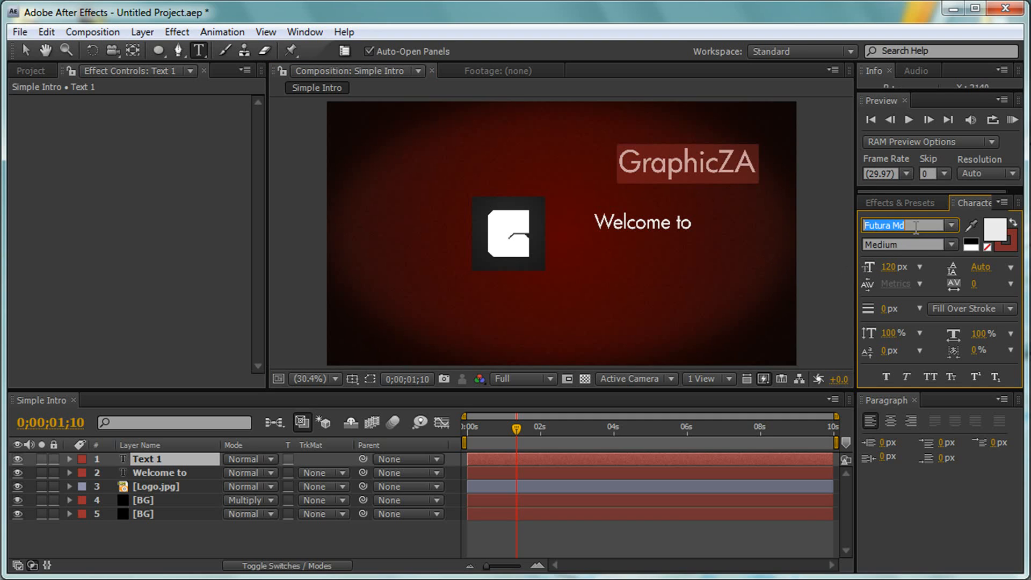
pyautogui.write('Molot')
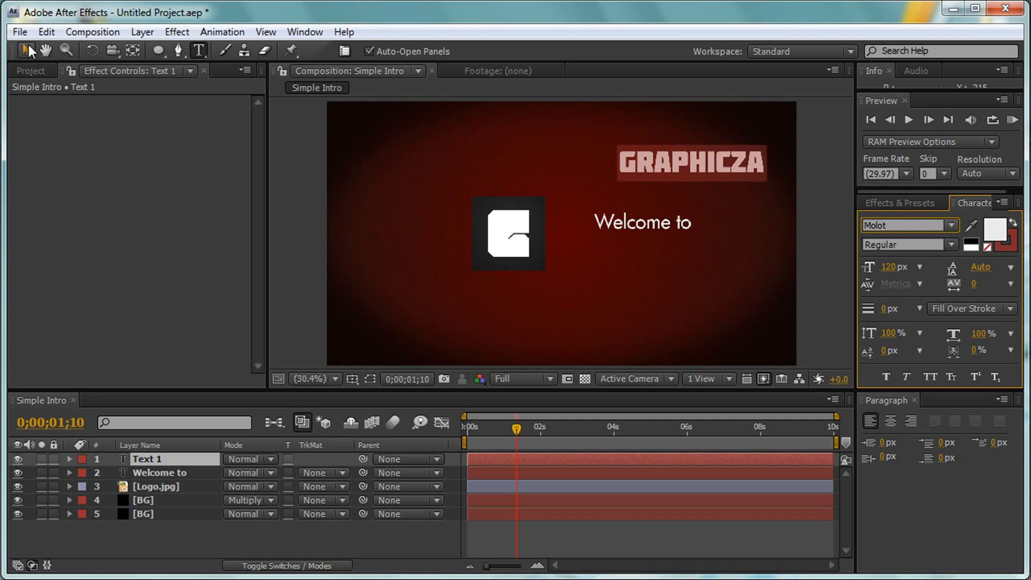
pyautogui.click(28, 47)
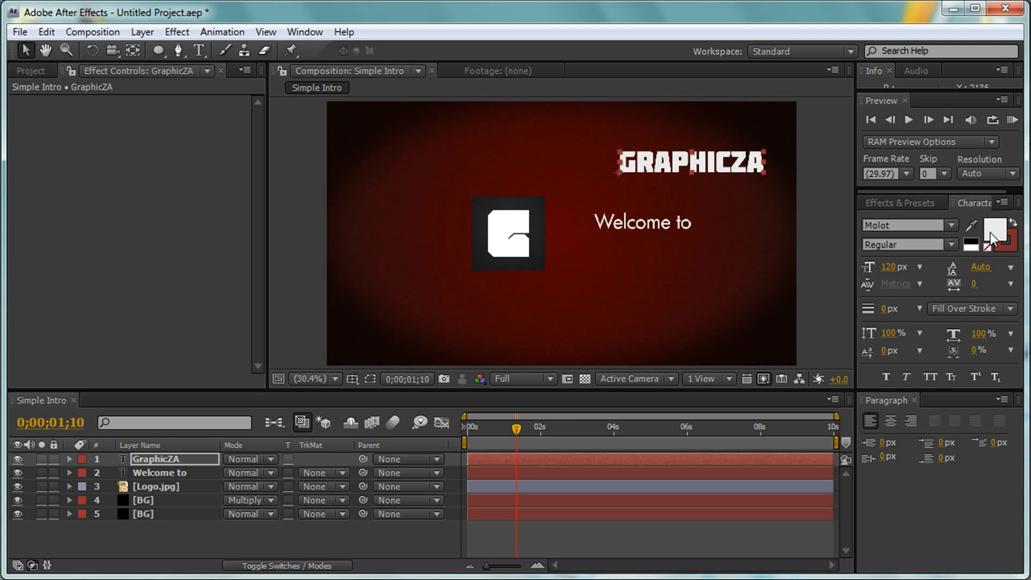
# - Set the fill colour of both the GraphicZA and Welcome to text layers to pure white
pyautogui.click(973, 249)
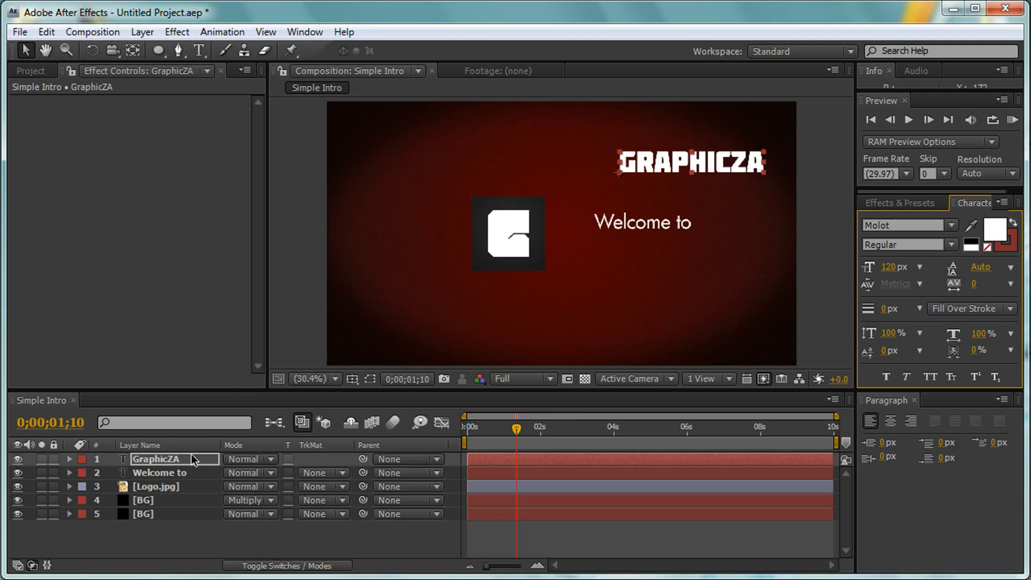
pyautogui.click(185, 472)
pyautogui.click(972, 249)
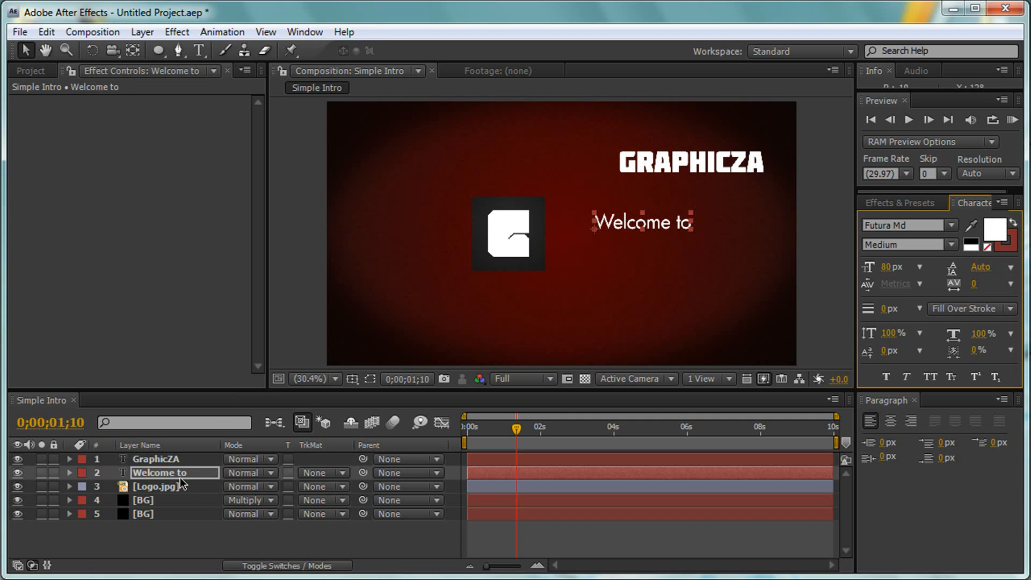
# - Reveal the Position of both text layers and set the GraphicZA layer's horizontal position to 805
pyautogui.press('p')
pyautogui.click(184, 460)
pyautogui.press('p')
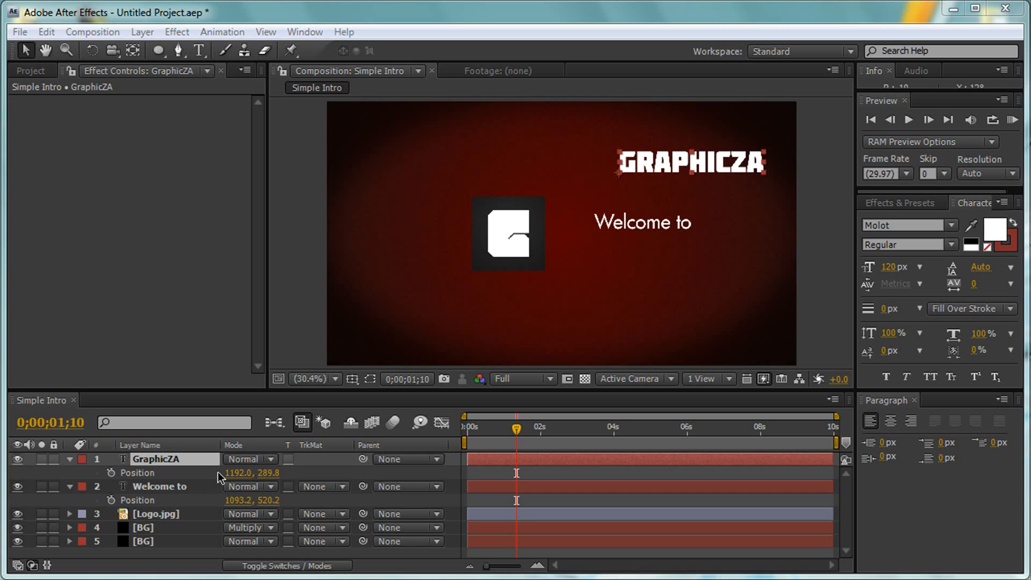
pyautogui.click(237, 473)
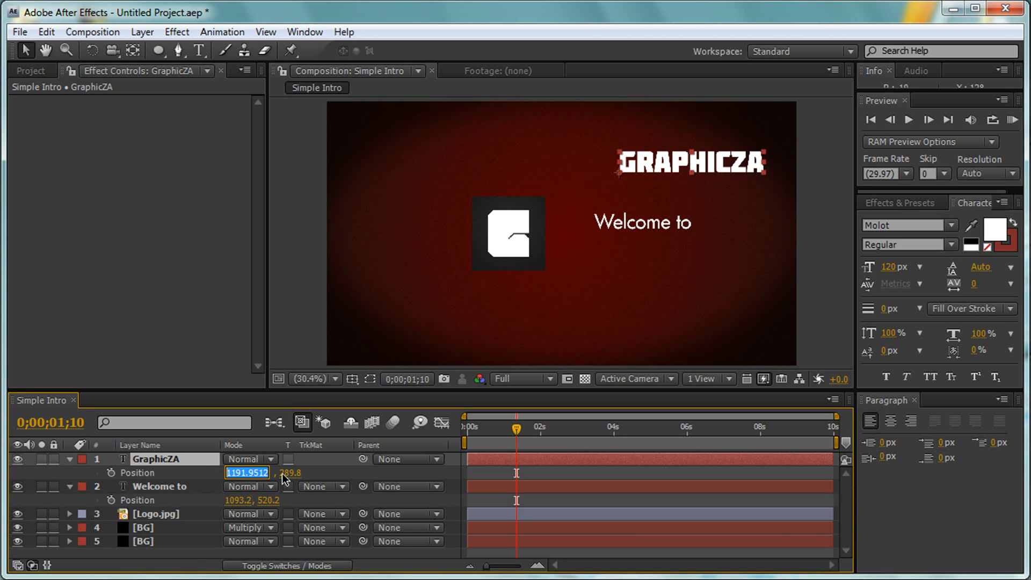
pyautogui.write('805')
pyautogui.press('Return')
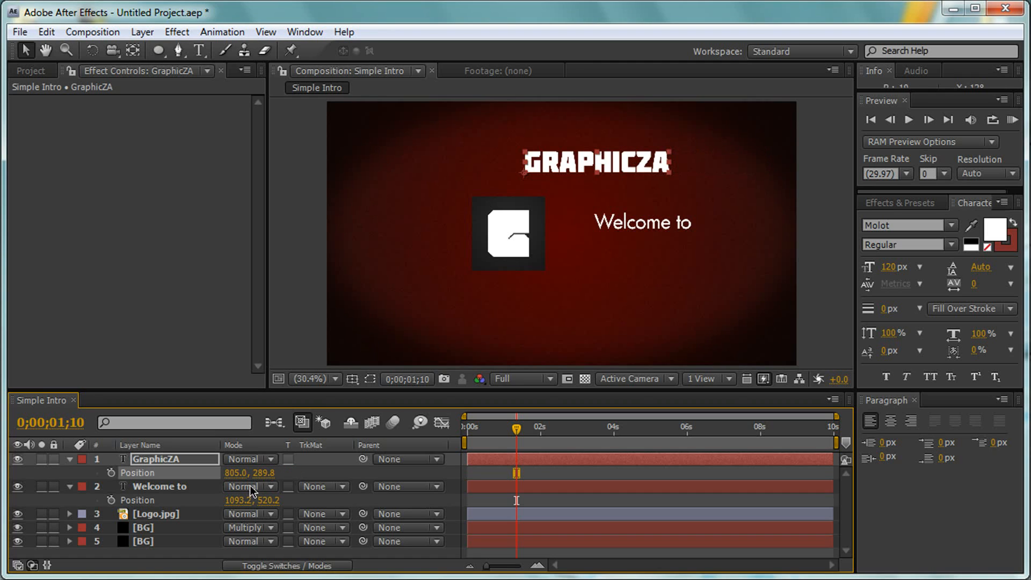
# - Set the Welcome to layer's horizontal position to 800
pyautogui.click(237, 500)
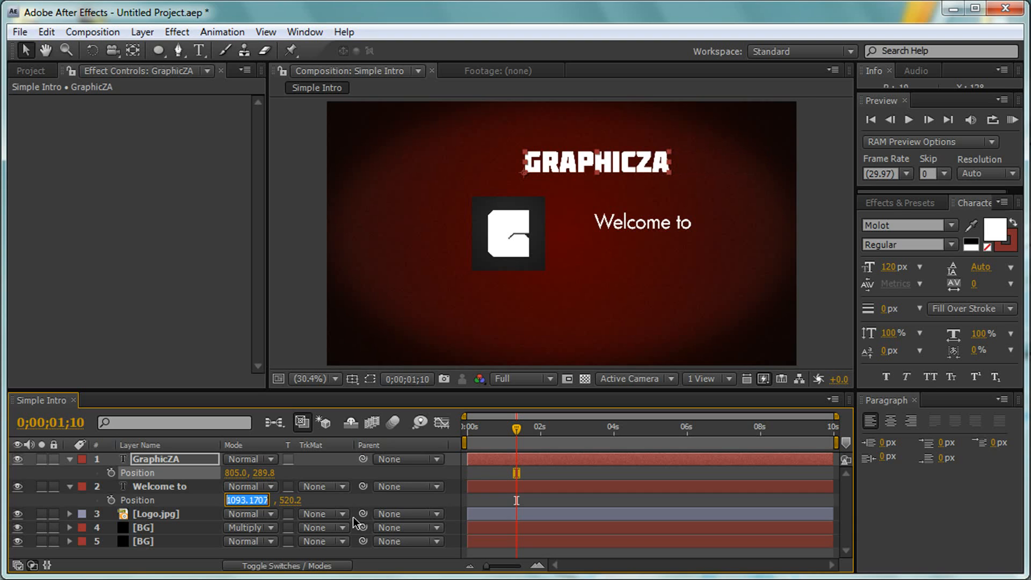
pyautogui.write('800')
pyautogui.press('Return')
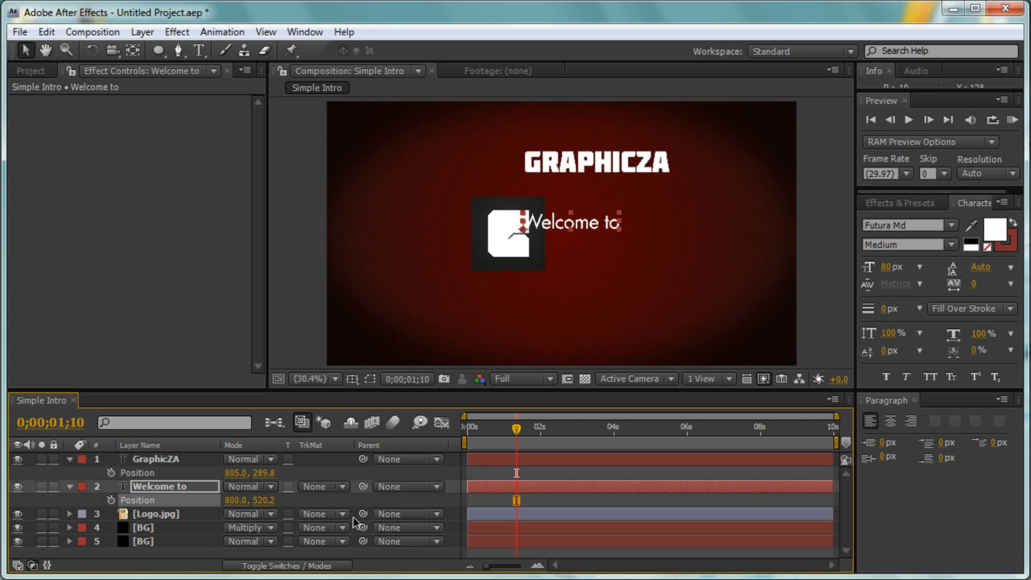
# - With the current time at 0;00;05;20, set the vertical position of GraphicZA to 476 and of Welcome to to 627
pyautogui.moveTo(526, 429); pyautogui.dragTo(676, 431)
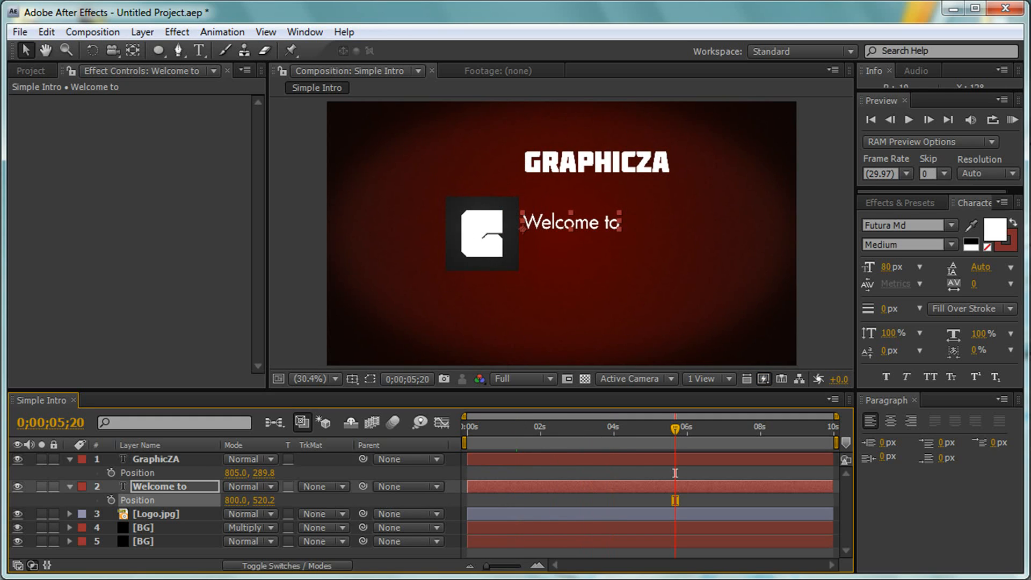
pyautogui.click(264, 473)
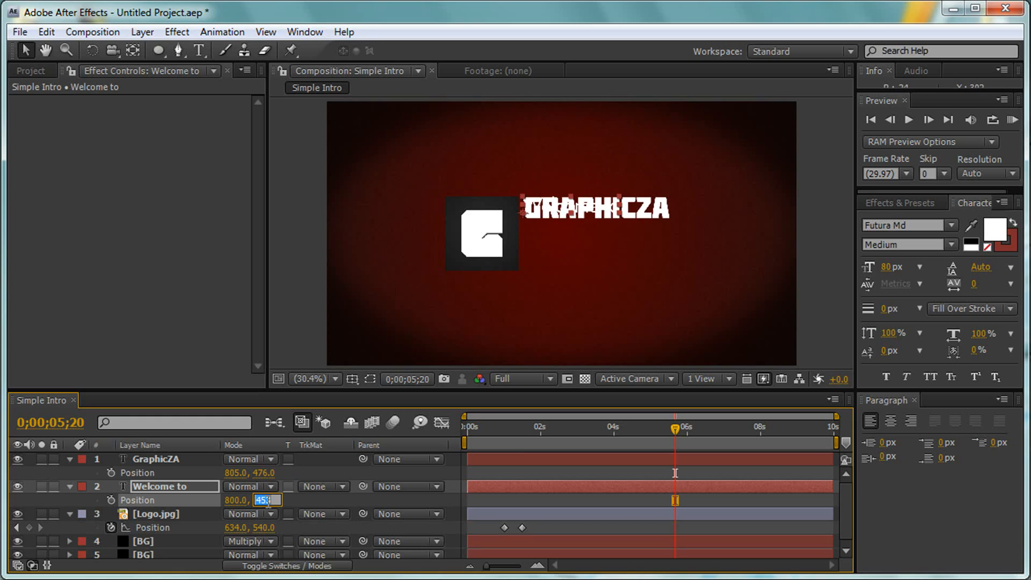
pyautogui.write('627')
pyautogui.press('Return')
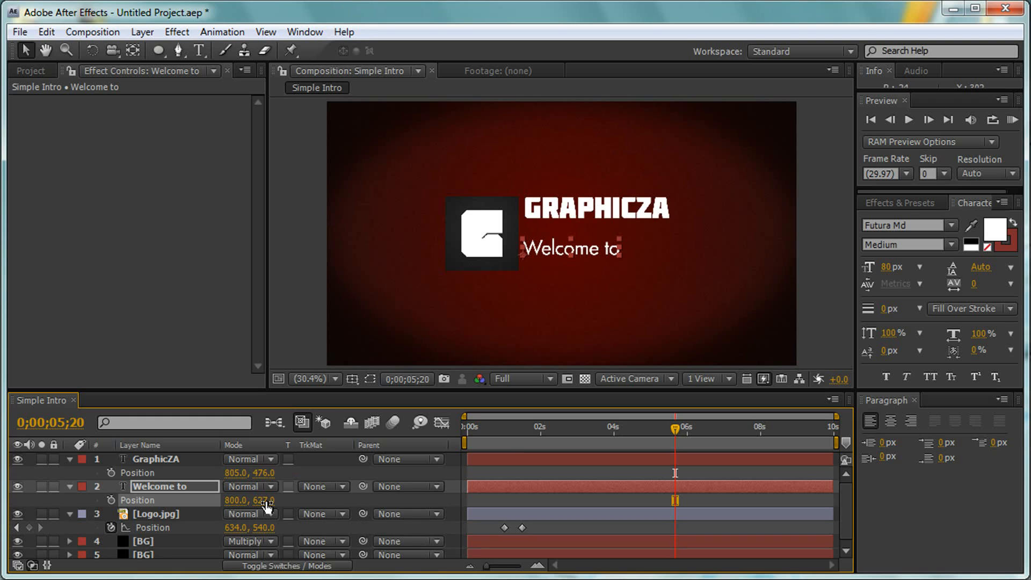
# - Set the GraphicZA layer's vertical position to 553 so it sits just above the welcome text
pyautogui.click(262, 473)
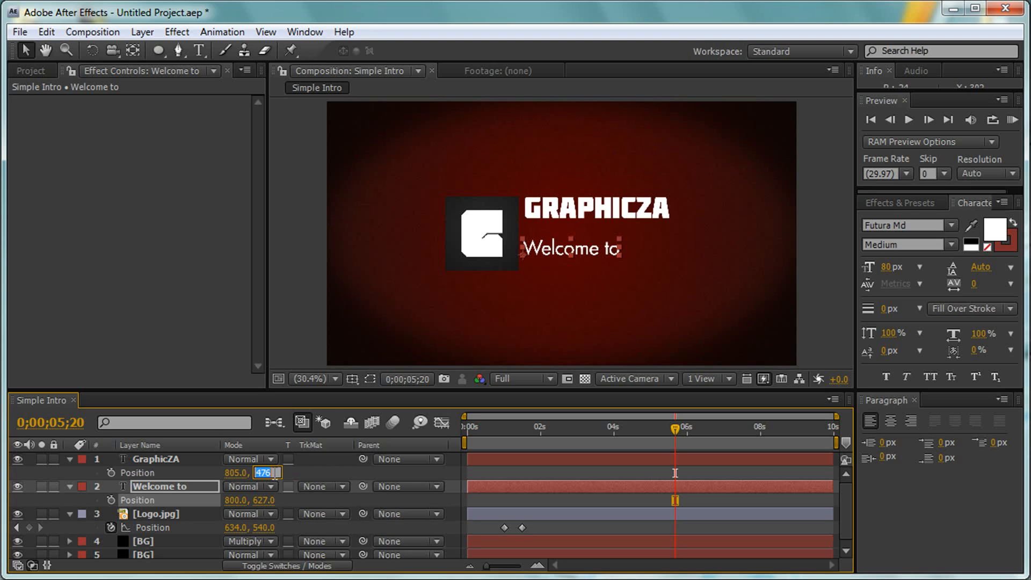
pyautogui.write('553')
pyautogui.press('Return')
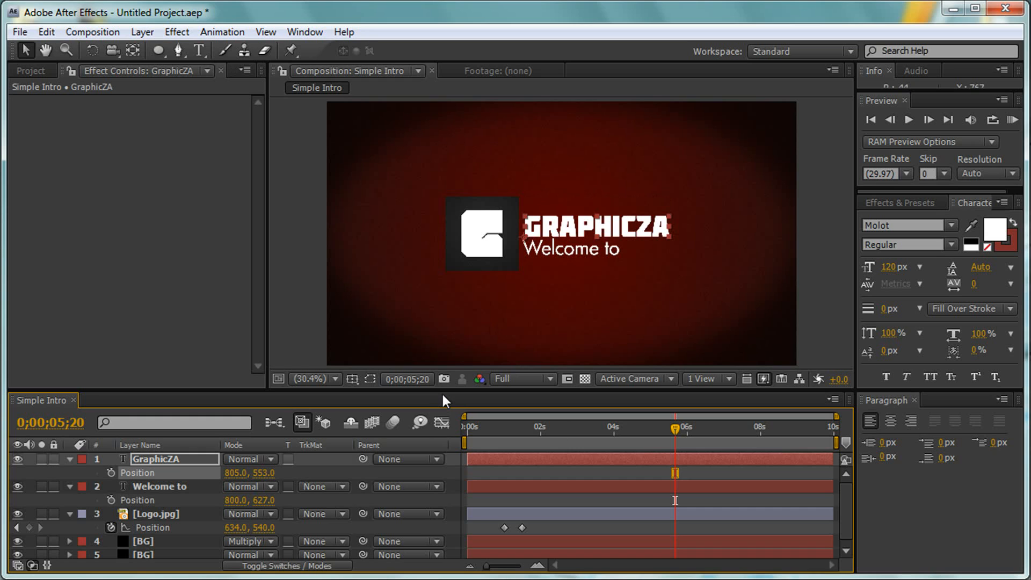
# - Find the Typewriter animation preset and apply it to the Welcome to layer at 0;00;02;00
pyautogui.moveTo(675, 428); pyautogui.dragTo(540, 433)
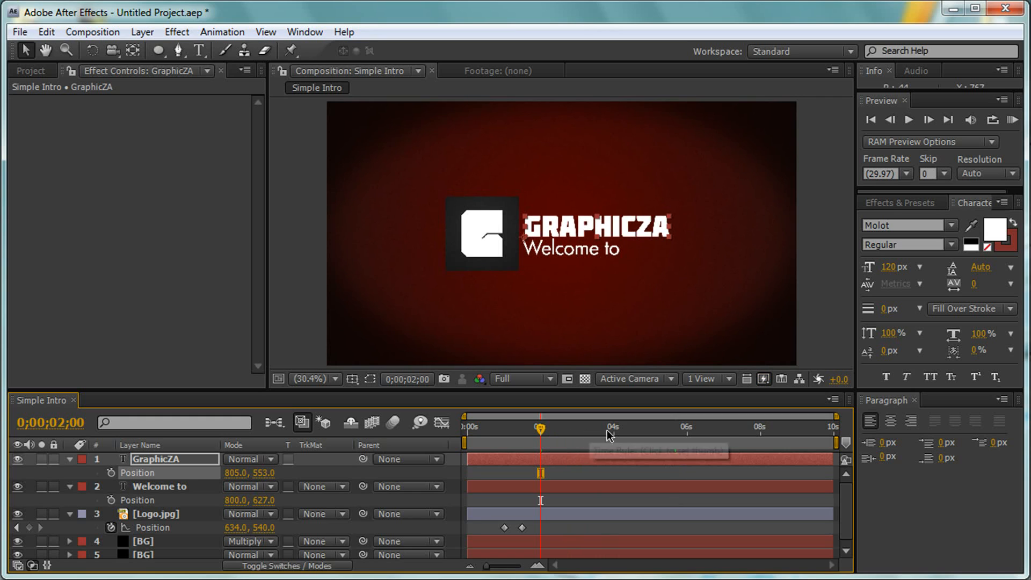
pyautogui.click(920, 203)
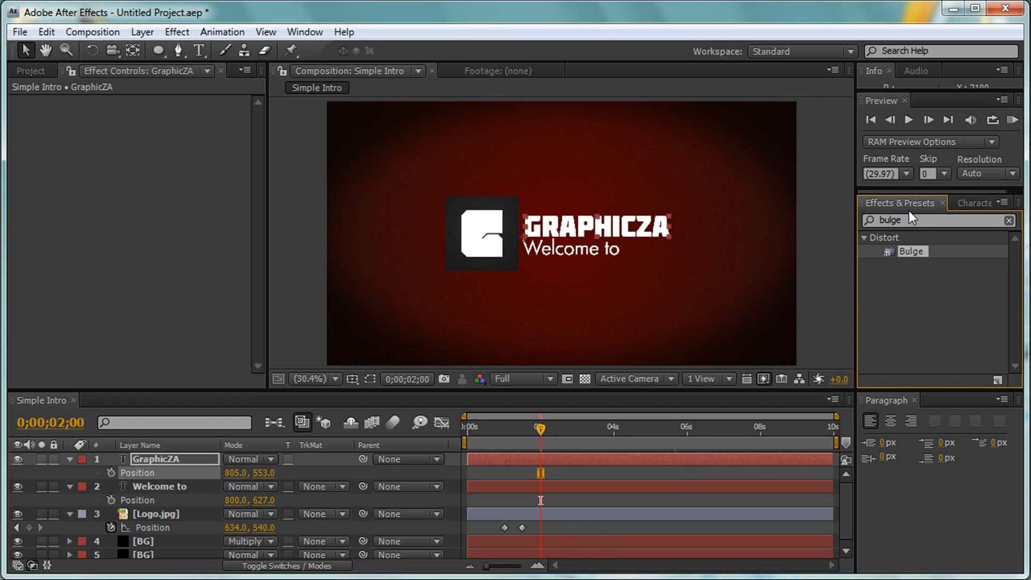
pyautogui.moveTo(918, 220); pyautogui.dragTo(869, 220)
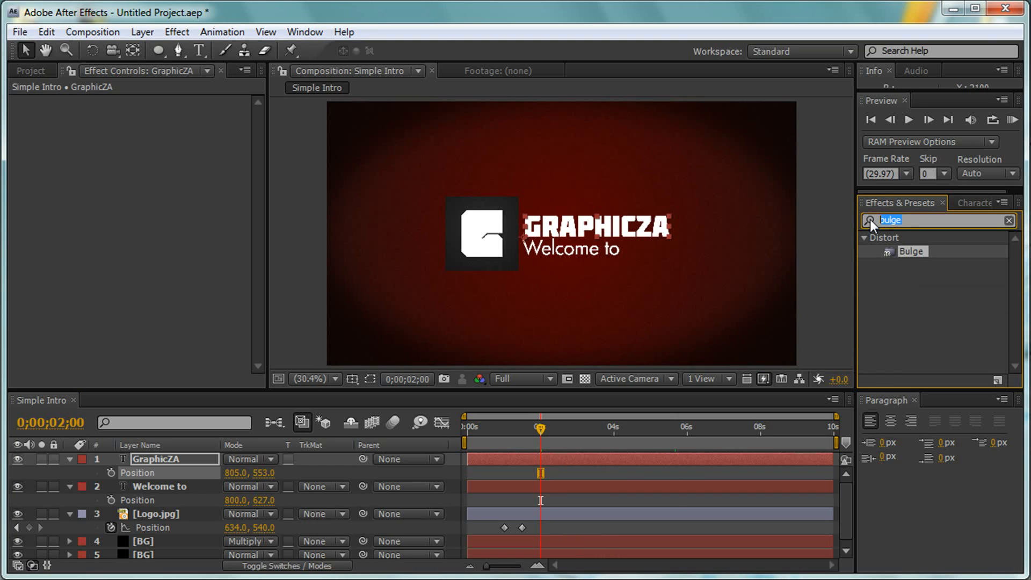
pyautogui.write('typewrite')
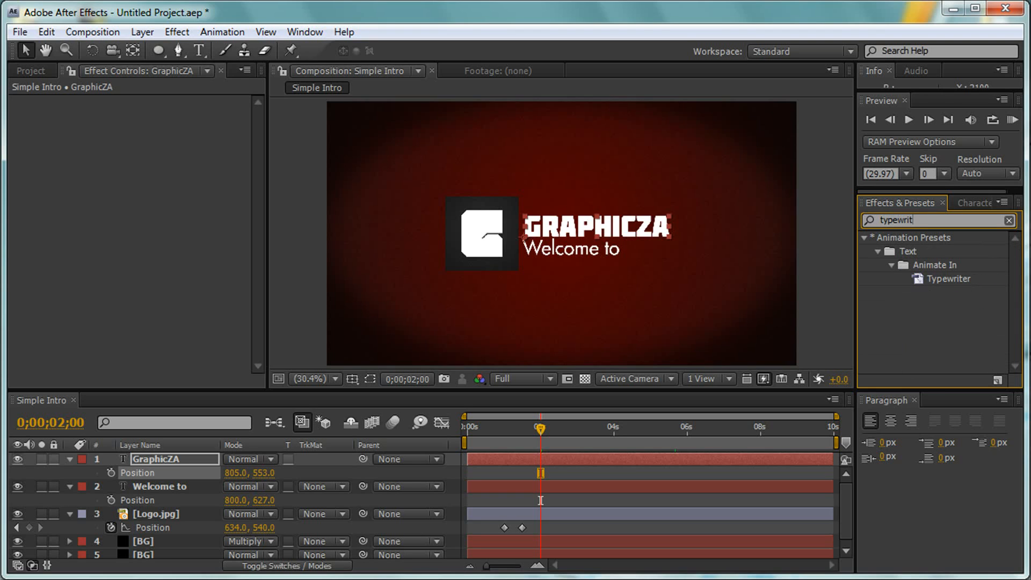
pyautogui.click(946, 278)
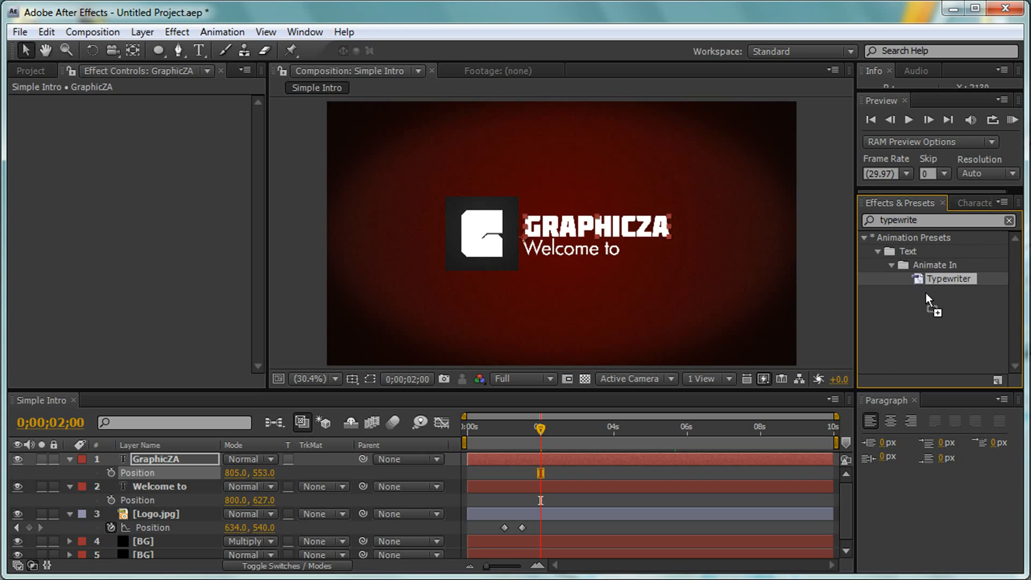
pyautogui.moveTo(385, 454); pyautogui.dragTo(176, 483)
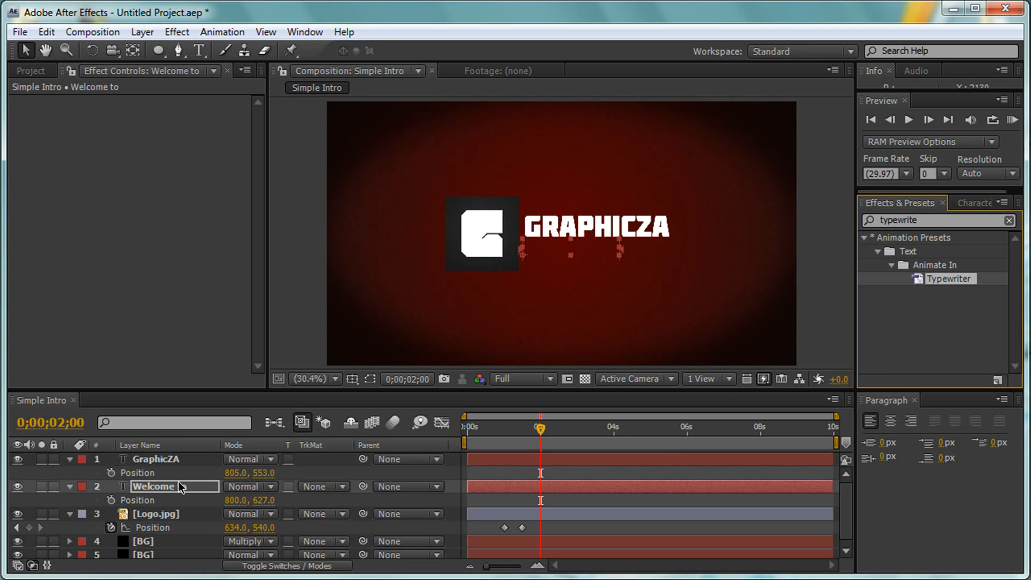
# - Reveal the Welcome to layer's keyframes and move its ending Range Selector Start keyframe to 0;00;02;20
pyautogui.click(165, 489)
pyautogui.press('u')
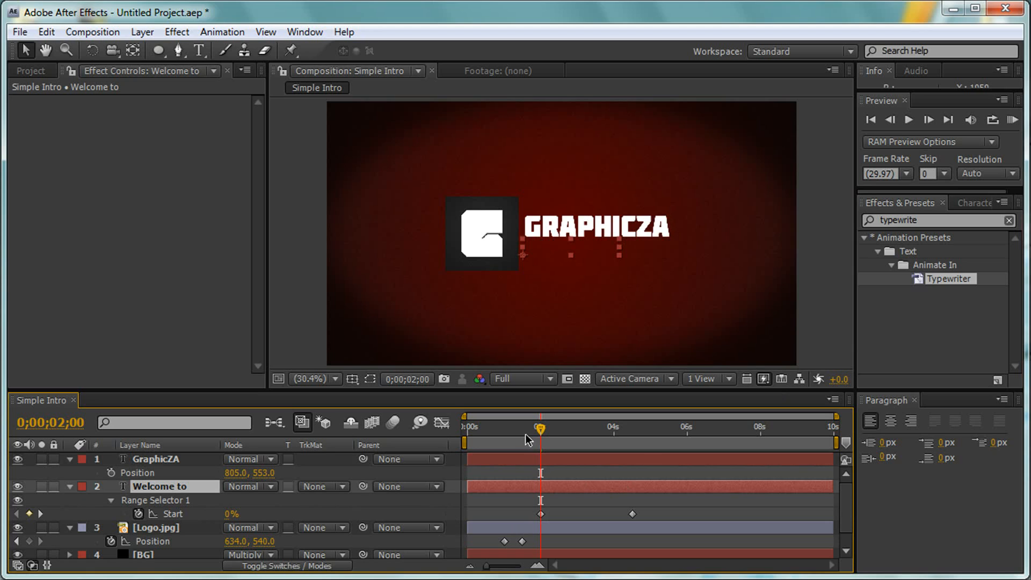
pyautogui.click(540, 514)
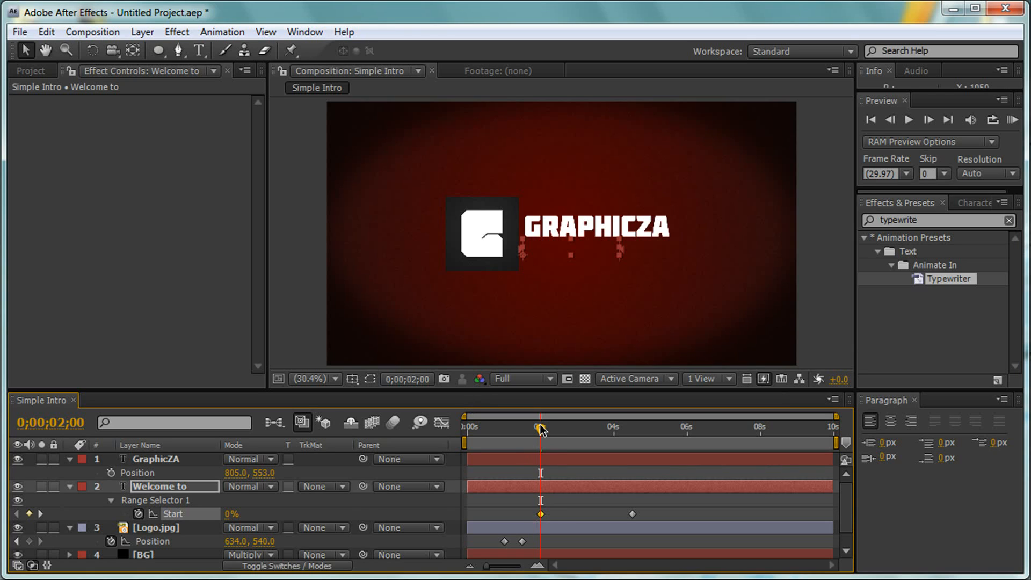
pyautogui.moveTo(541, 428); pyautogui.dragTo(566, 428)
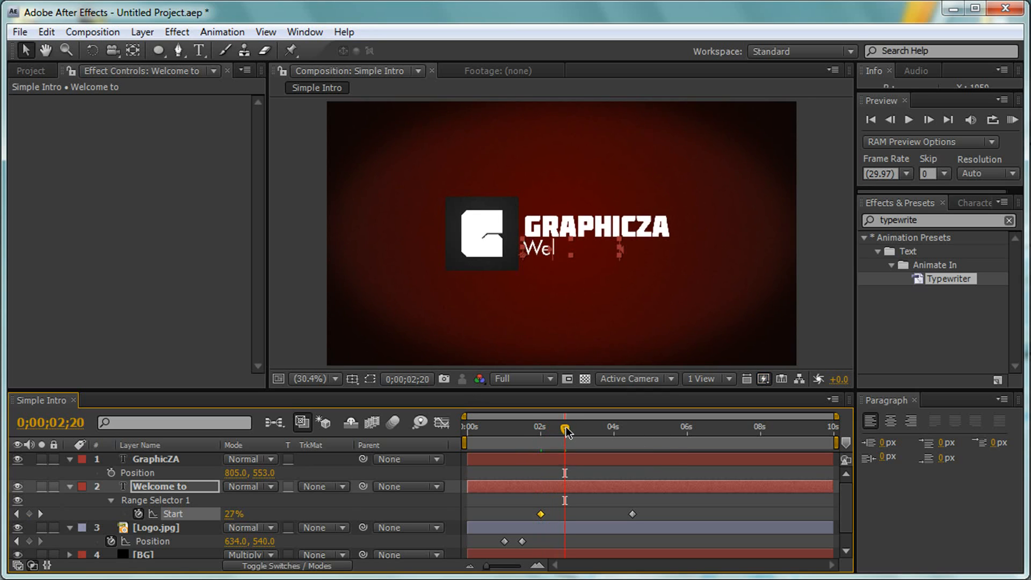
pyautogui.moveTo(650, 505); pyautogui.dragTo(623, 518)
pyautogui.moveTo(632, 514); pyautogui.dragTo(565, 514)
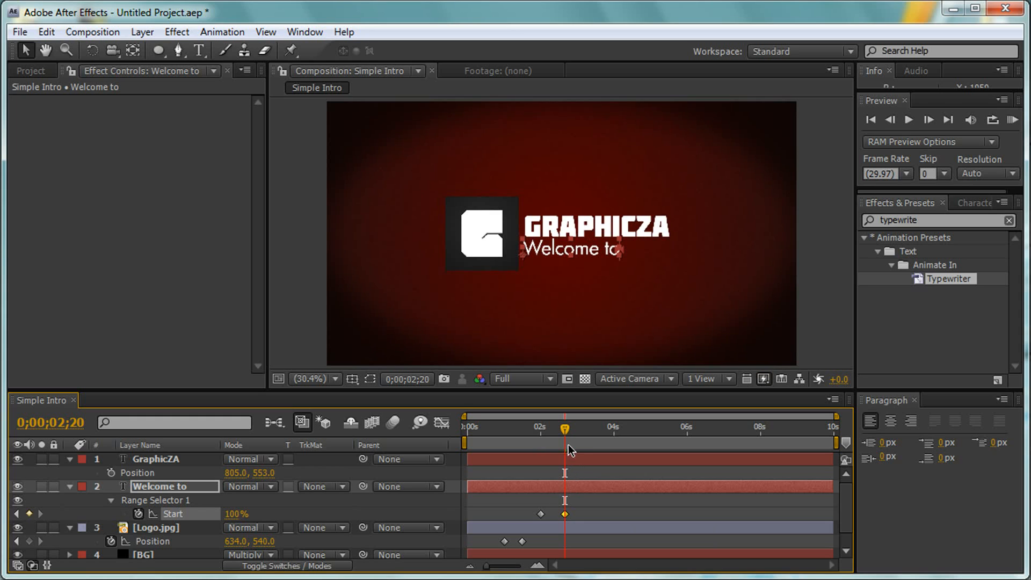
# - Apply the Typewriter preset to the GraphicZA layer at 0;00;03;00 and reveal its Range Selector keyframes
pyautogui.click(161, 459)
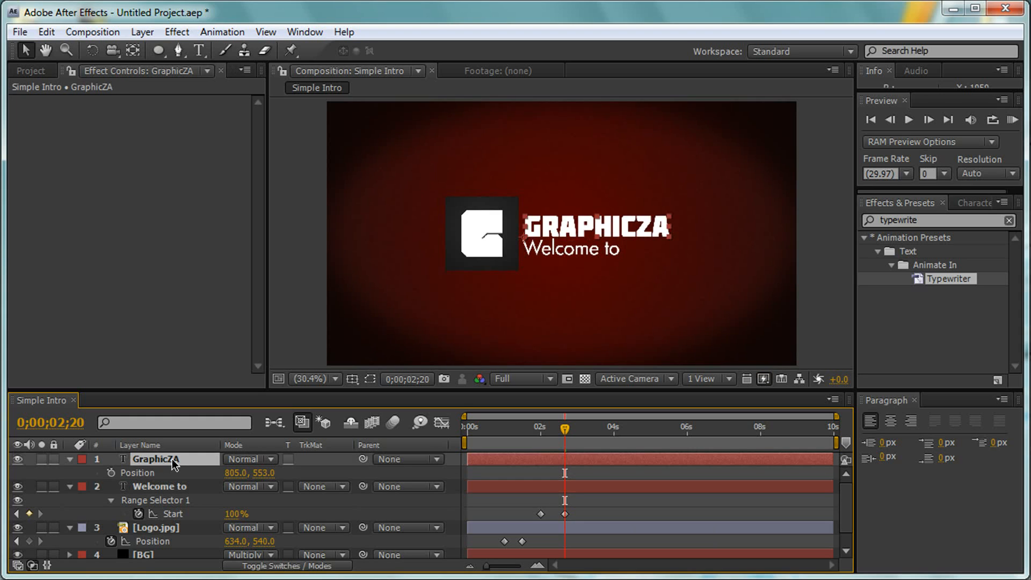
pyautogui.moveTo(564, 429)
pyautogui.mouseDown()
pyautogui.moveTo(597, 430)
pyautogui.moveTo(578, 429)
pyautogui.mouseUp()
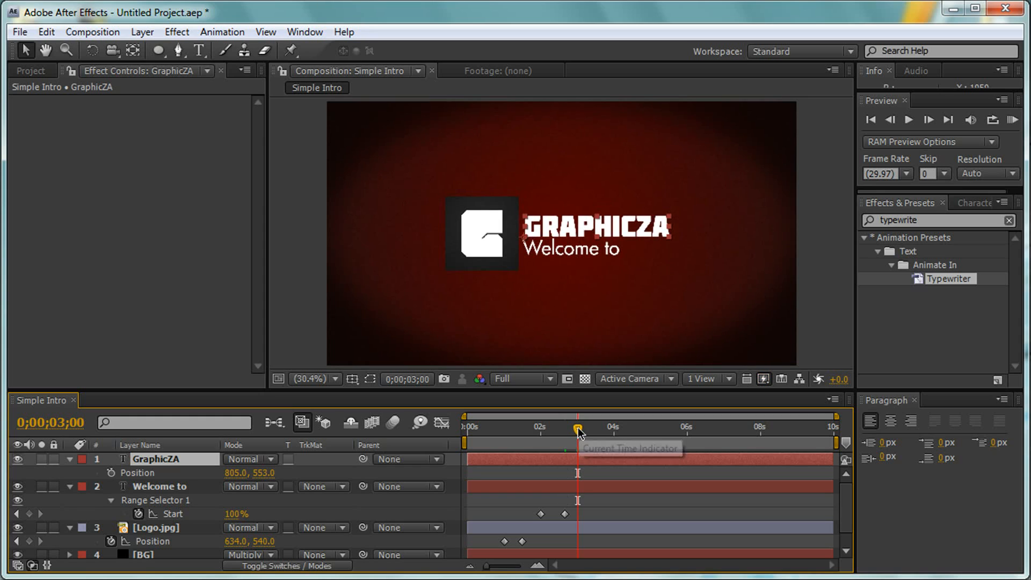
pyautogui.moveTo(946, 278); pyautogui.dragTo(329, 447)
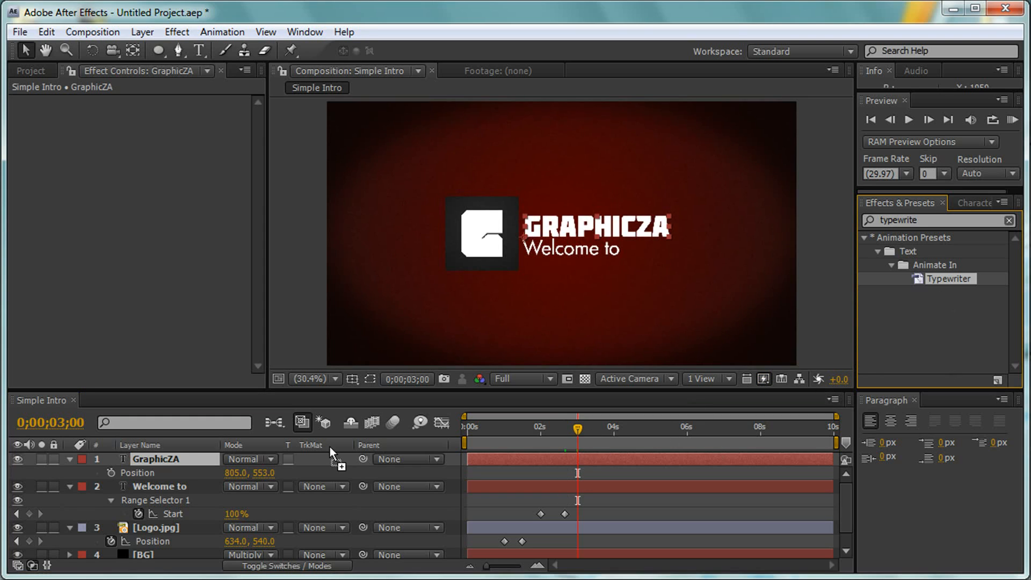
pyautogui.moveTo(167, 452); pyautogui.dragTo(165, 456)
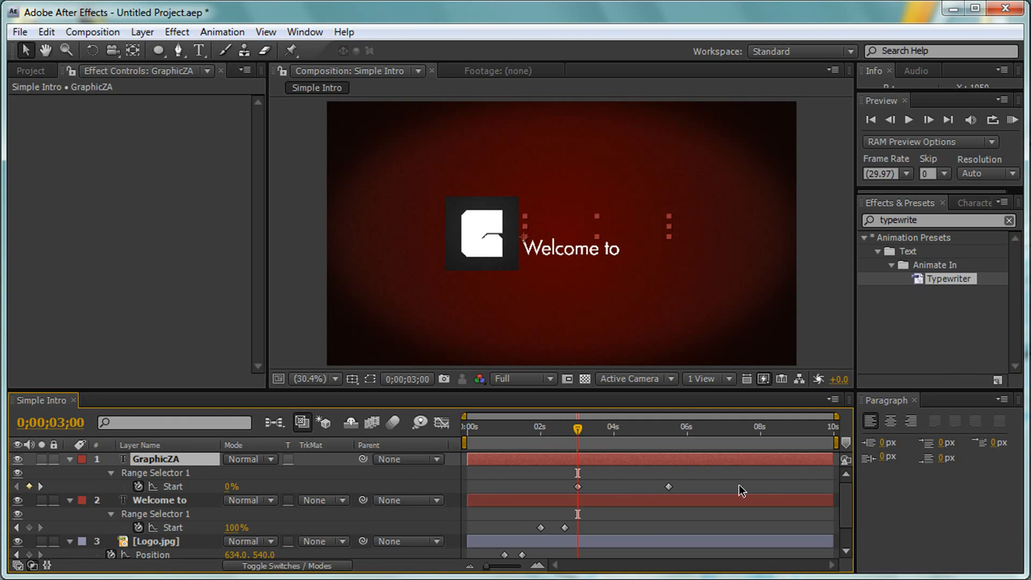
# - Move the GraphicZA layer's ending Range Selector Start keyframe to 0;00;04;10
pyautogui.click(668, 487)
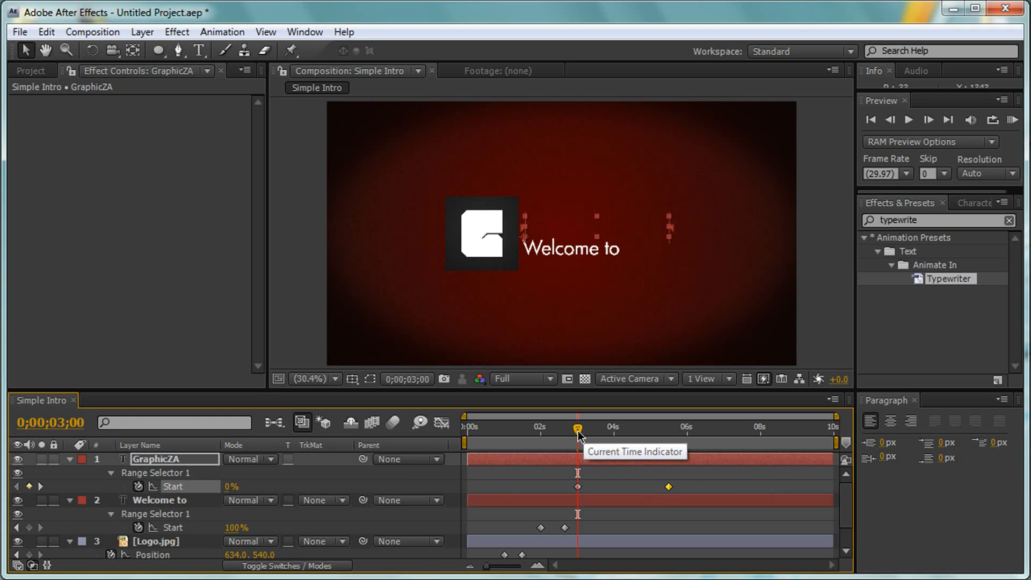
pyautogui.moveTo(578, 434); pyautogui.dragTo(627, 433)
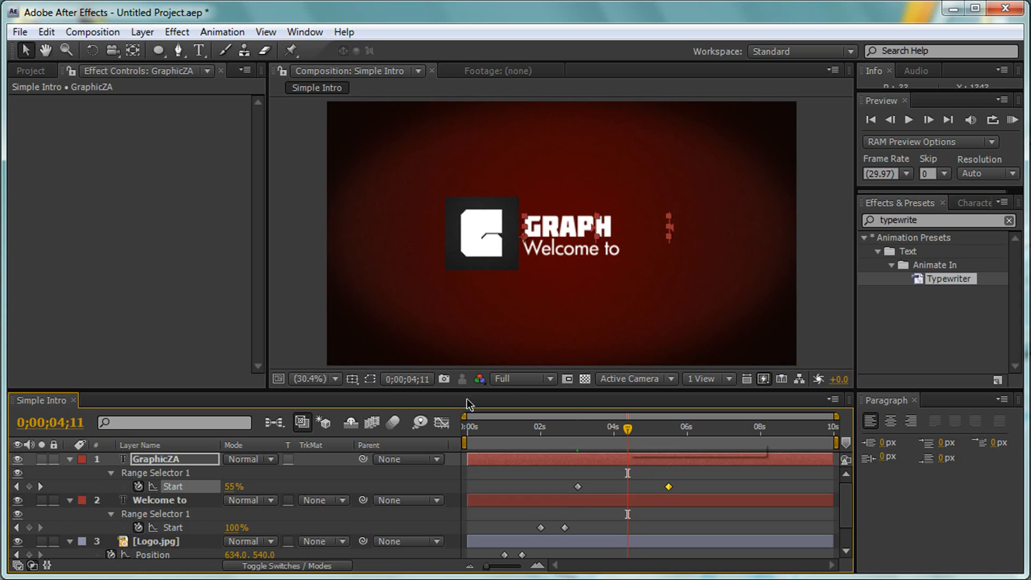
pyautogui.click(407, 379)
pyautogui.click(503, 277)
pyautogui.press('BackSpace')
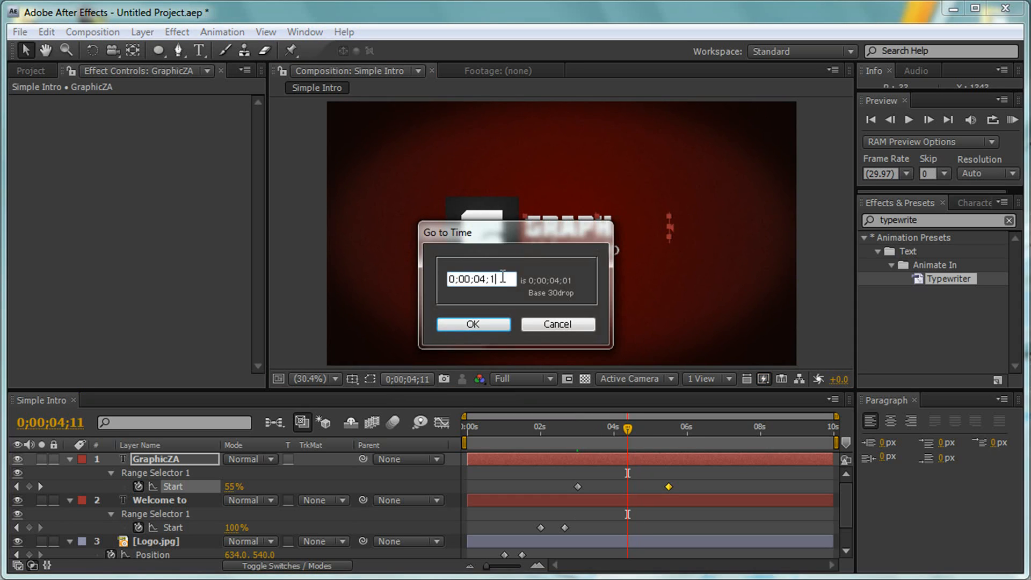
pyautogui.write('0')
pyautogui.press('Return')
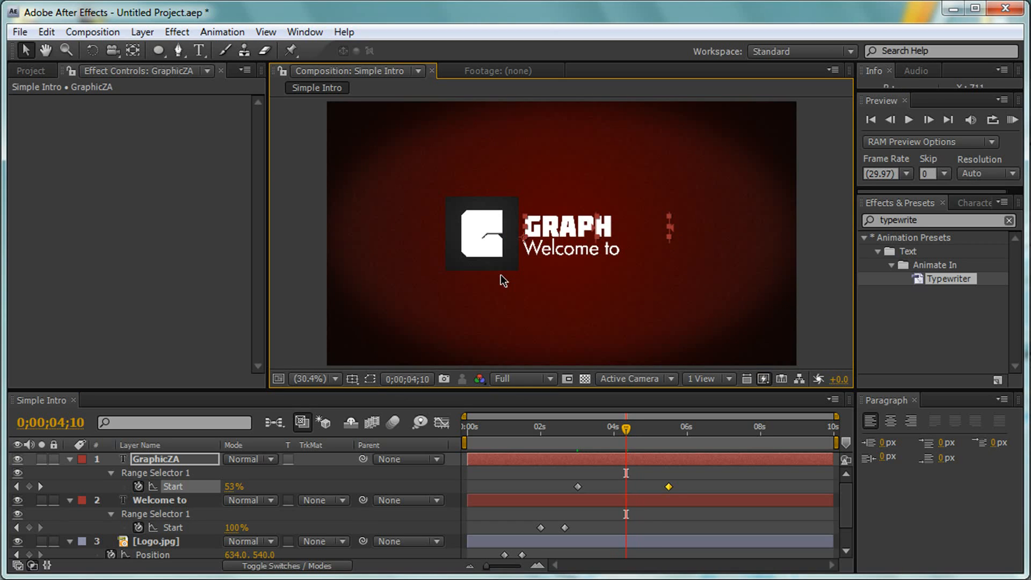
pyautogui.click(668, 487)
pyautogui.moveTo(668, 489); pyautogui.dragTo(626, 487)
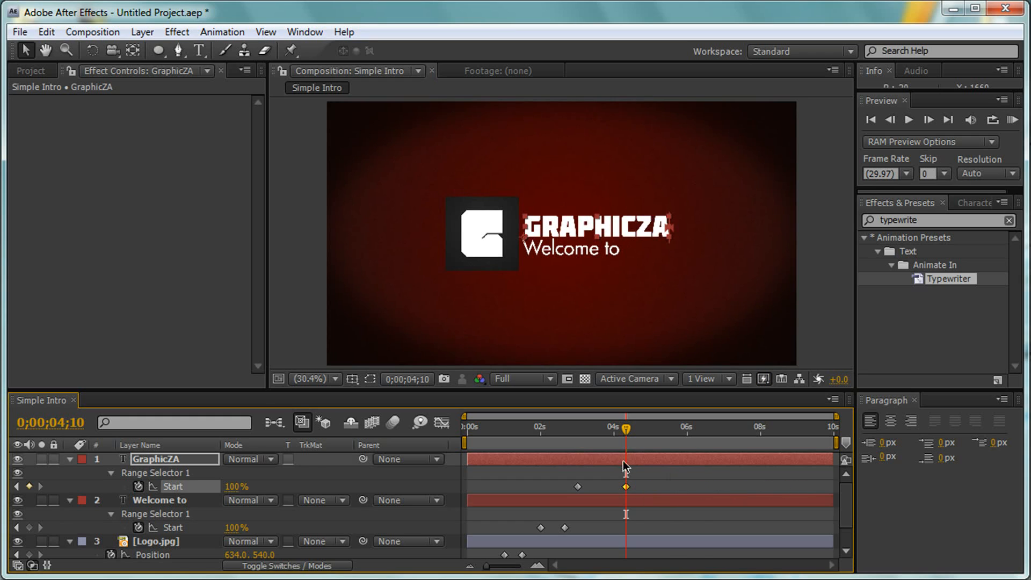
# - Collapse the GraphicZA, Welcome to and Logo.jpg layers, clear the selection, and set the current time to the composition's end at 0;00;09;29
pyautogui.click(69, 459)
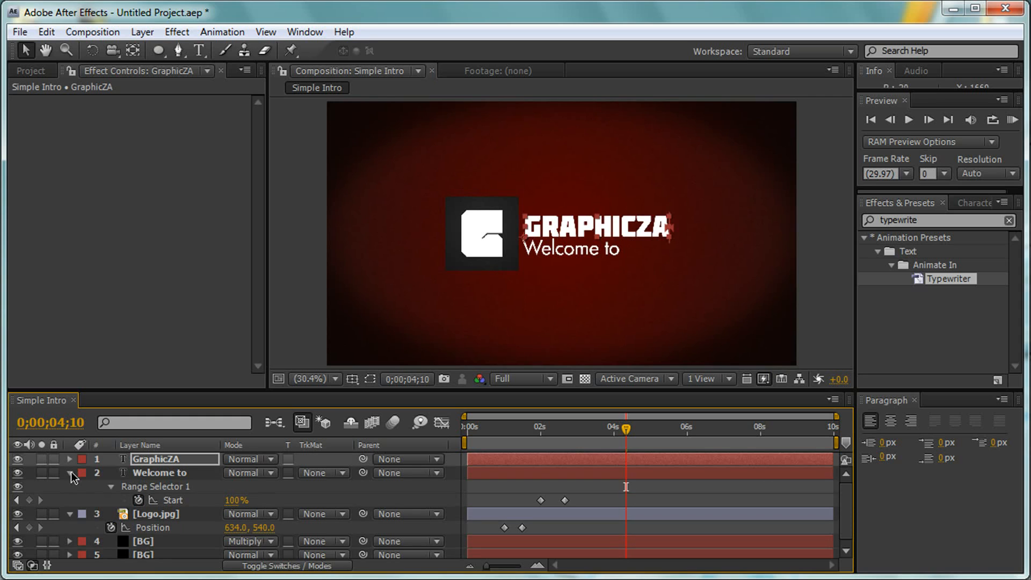
pyautogui.click(70, 473)
pyautogui.click(70, 486)
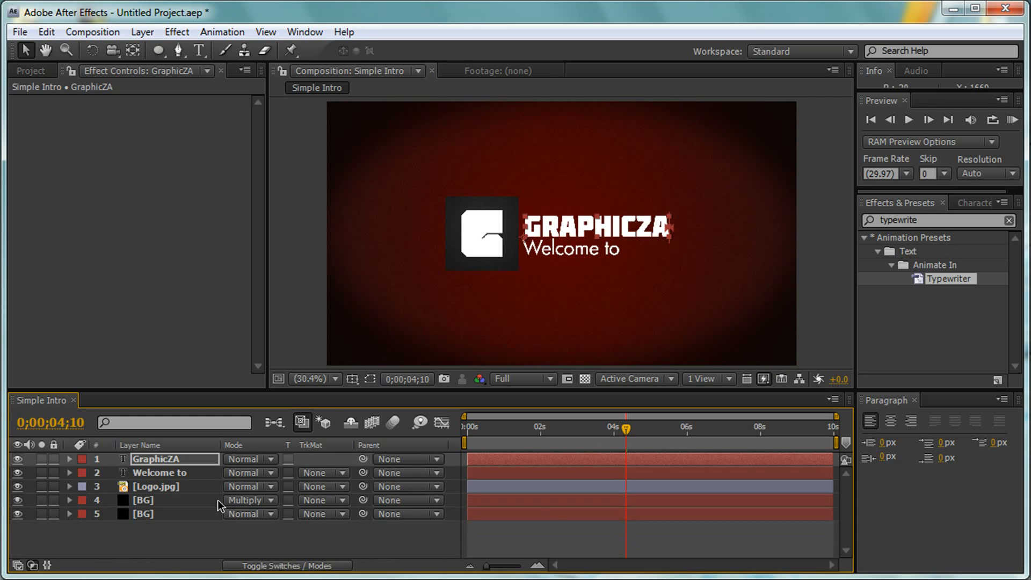
pyautogui.click(578, 537)
pyautogui.moveTo(627, 435); pyautogui.dragTo(840, 446)
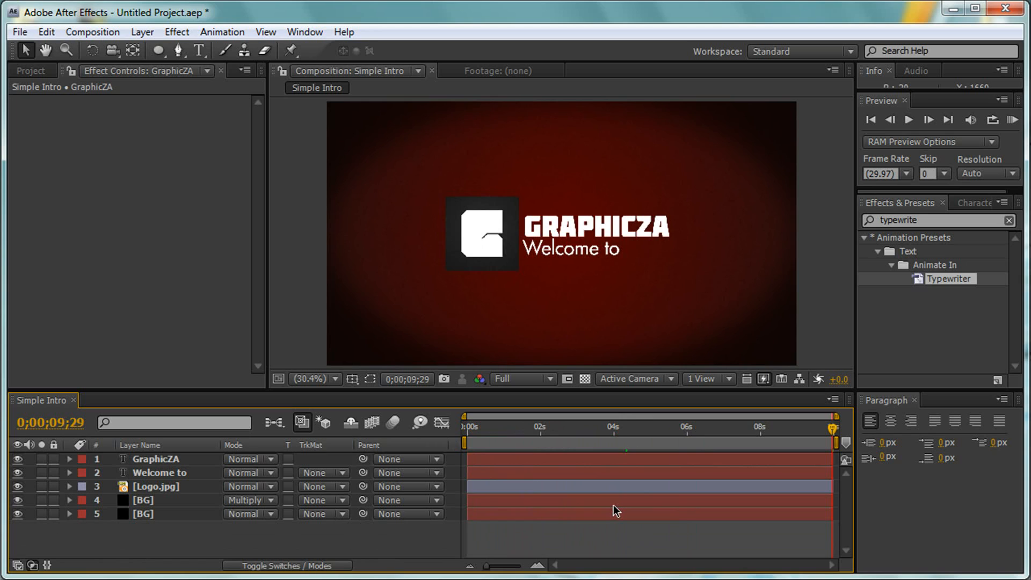